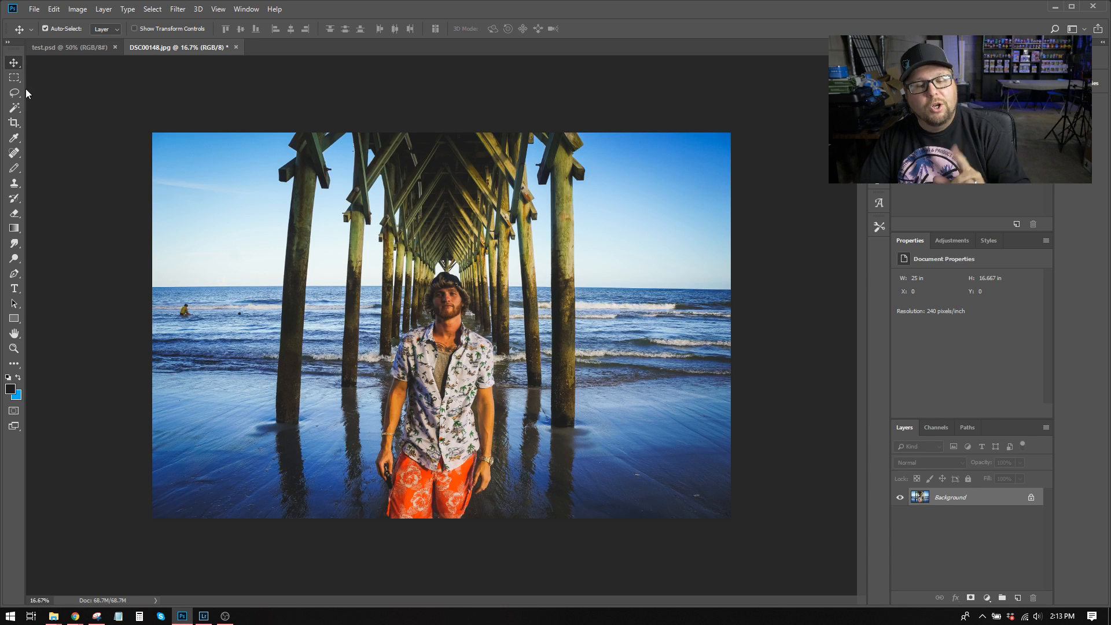
Paint over the light debris marks on the wet sand at the photo's lower right with the Spot Healing Brush
left_click(15, 153)
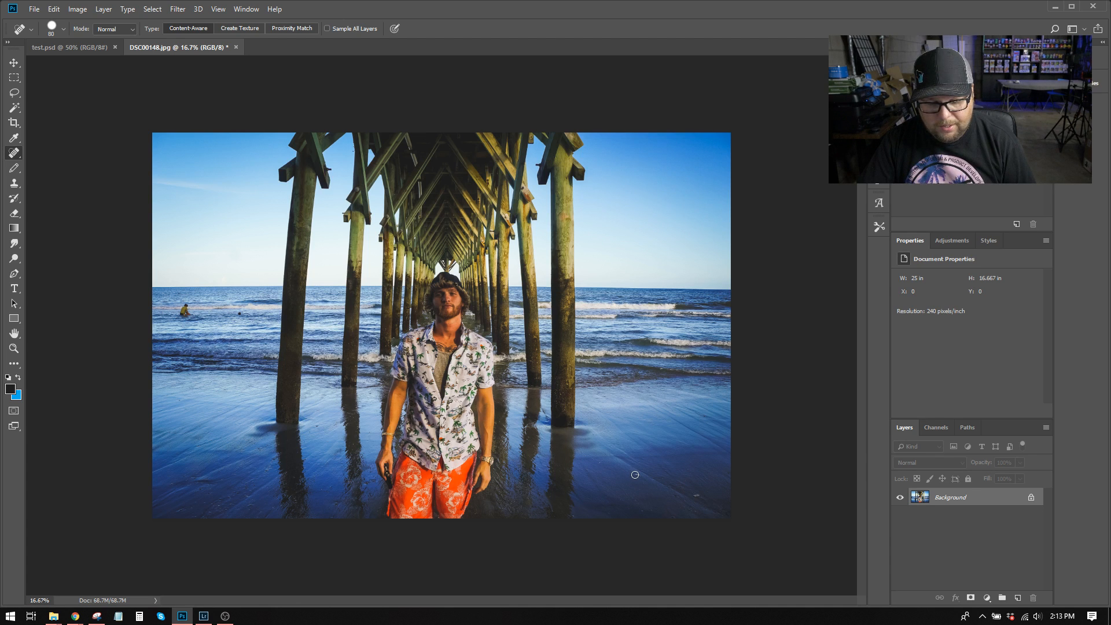
left_click_drag(637, 475, 657, 473)
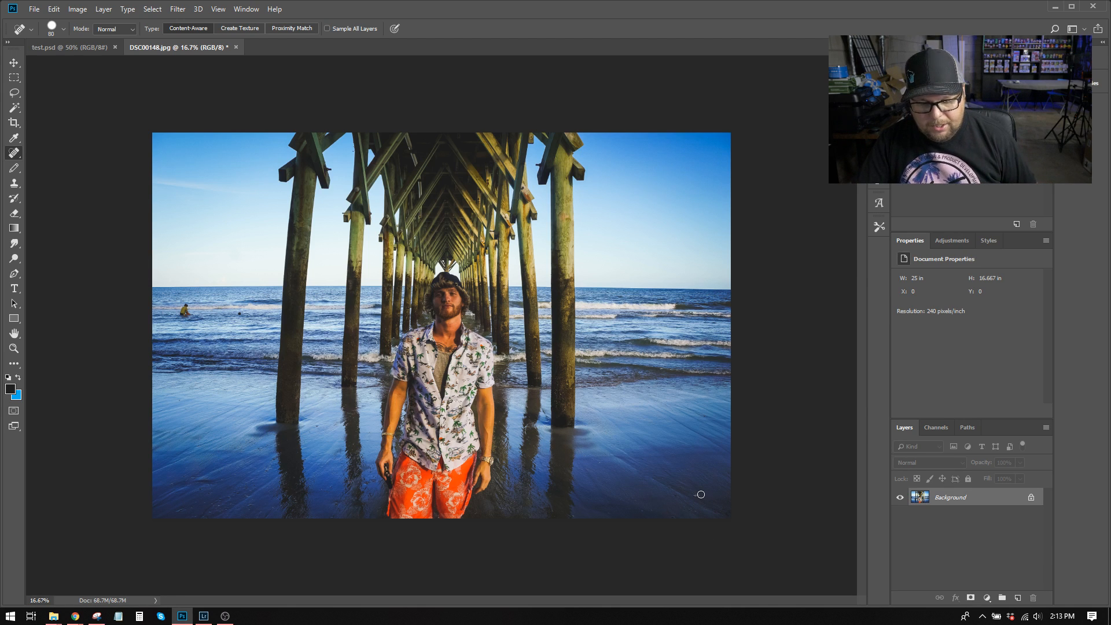
left_click_drag(700, 494, 693, 497)
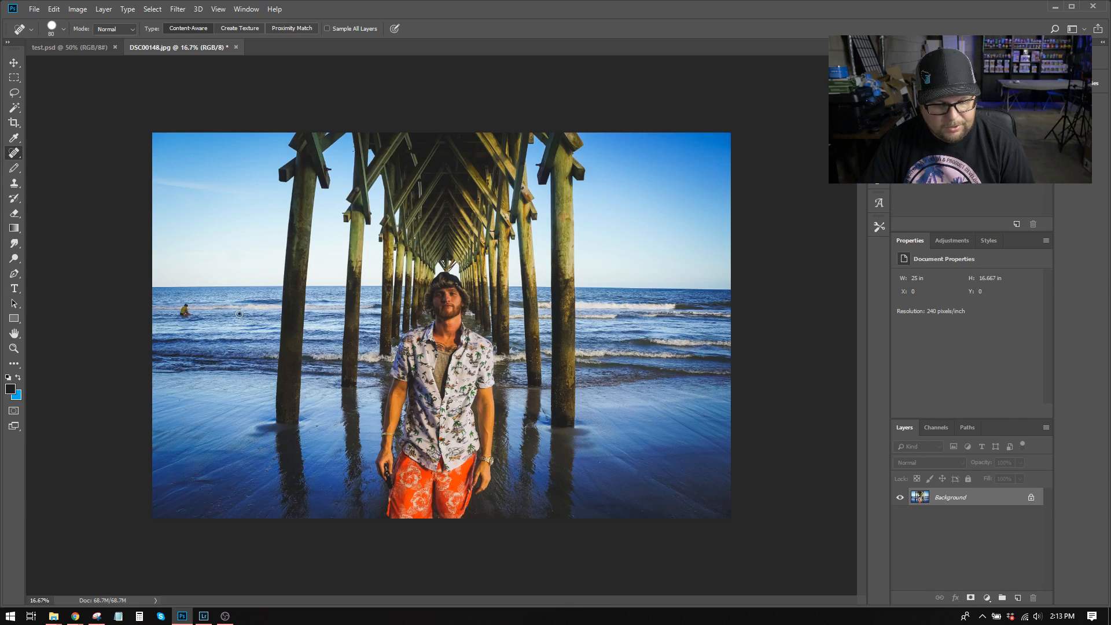
Remove the distant swimmer and the person in yellow from the water at the photo's left with the Spot Healing Brush
key("ctrl+plus")
left_click_drag(153, 264, 420, 254)
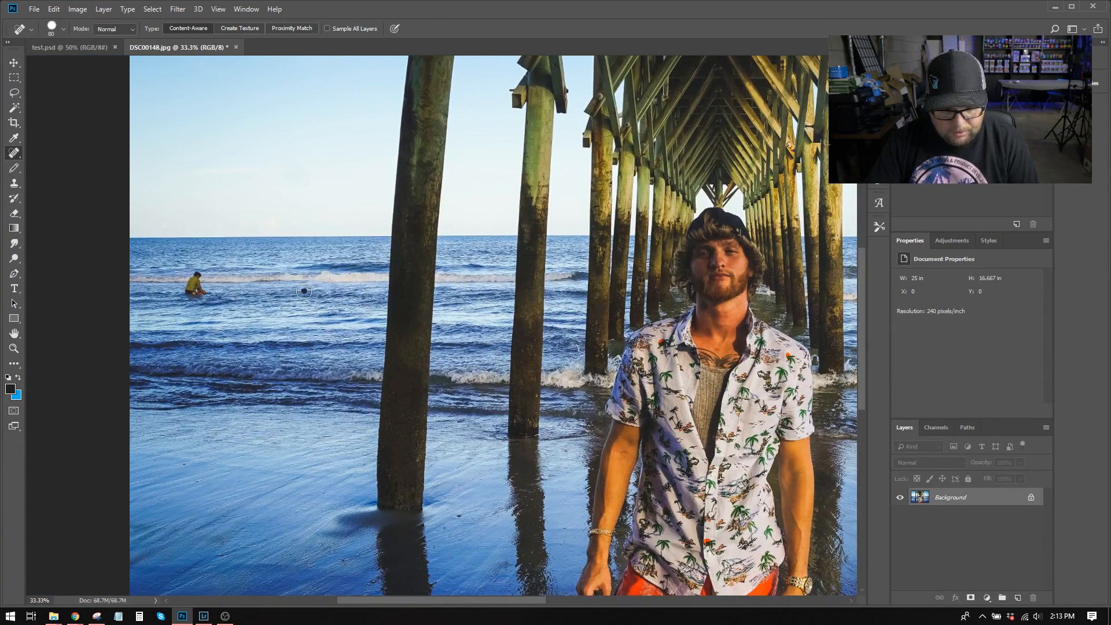
left_click(304, 291)
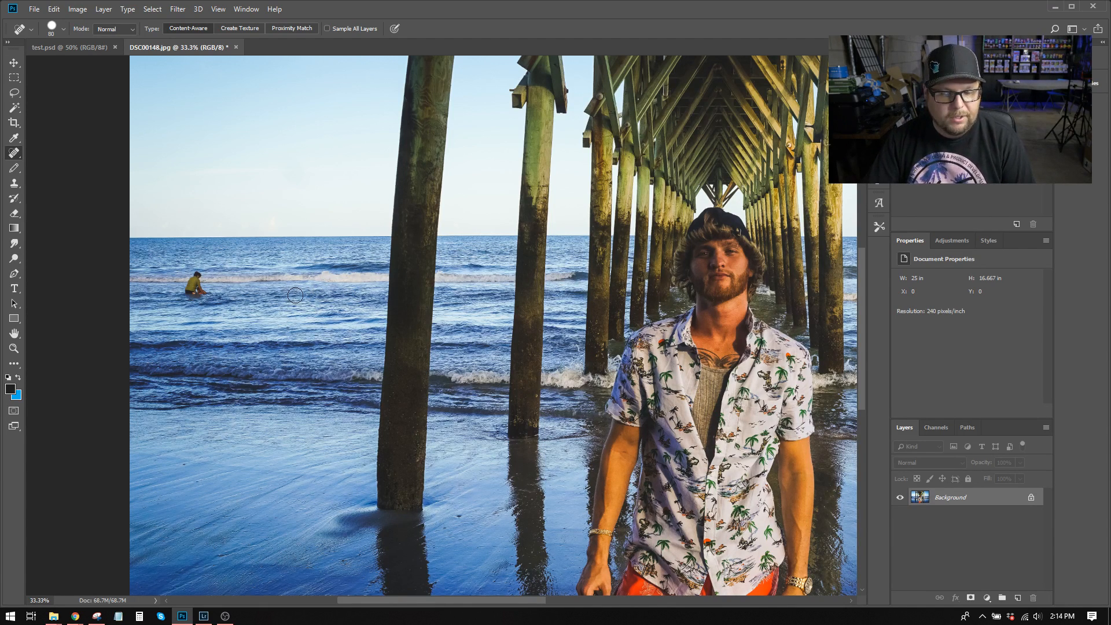
mouse_move(211, 294)
left_mouse_down()
mouse_move(187, 288)
mouse_move(203, 283)
left_mouse_up()
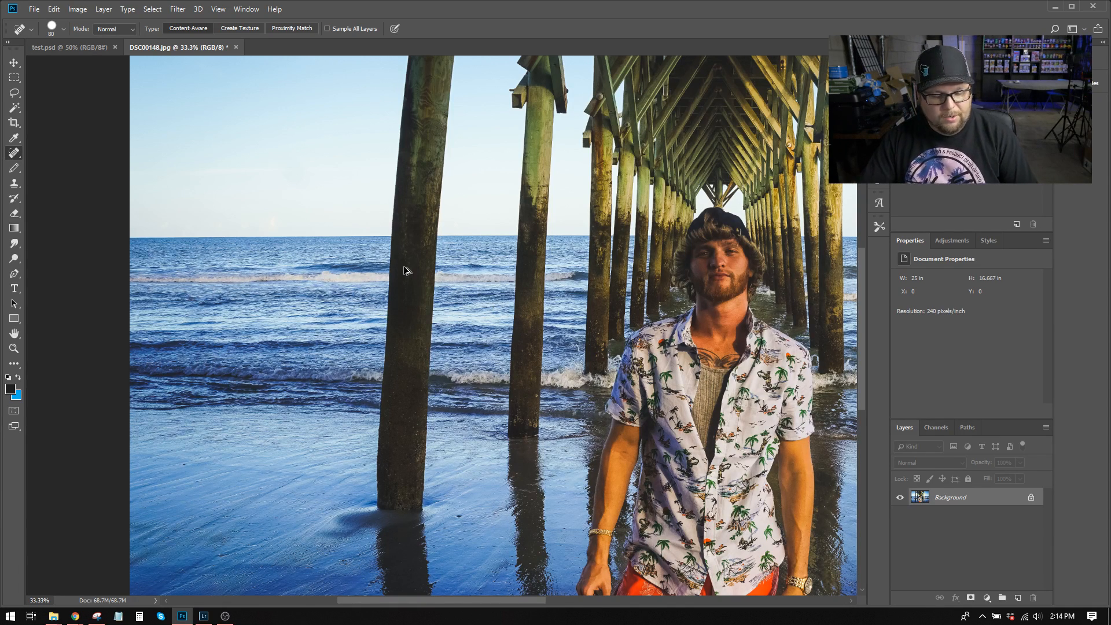
Undo the spot healing done on the sand marks and the two people in the water
key("ctrl+z")
key("ctrl+z")
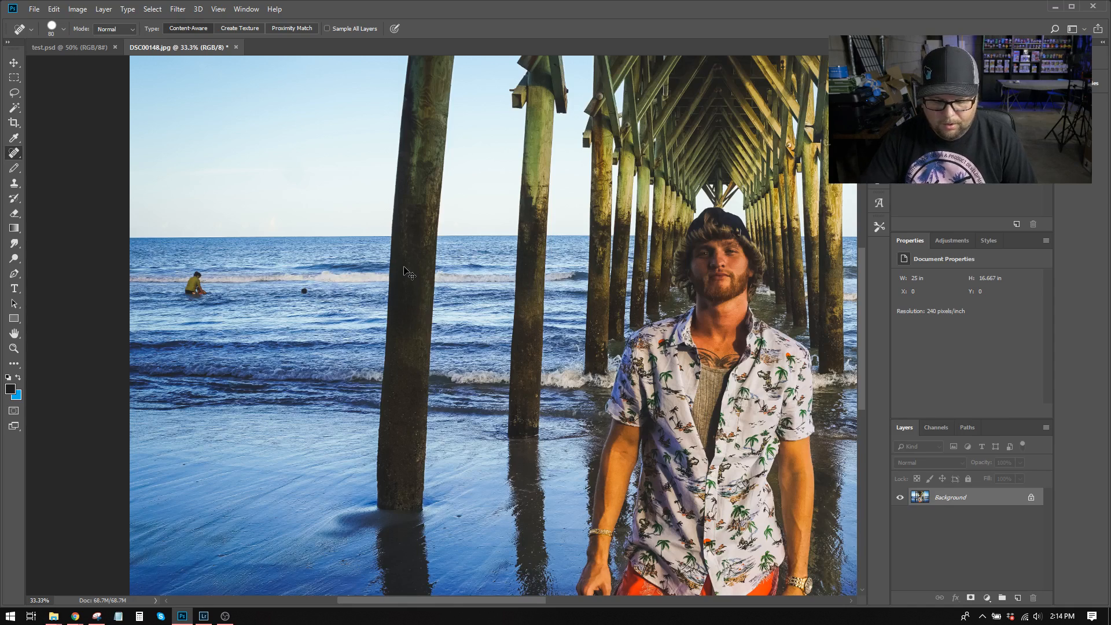
Outline the upper of the two light sand marks with the Lasso tool, fill it with Content-Aware at 100% opacity and deselect
key("ctrl+0")
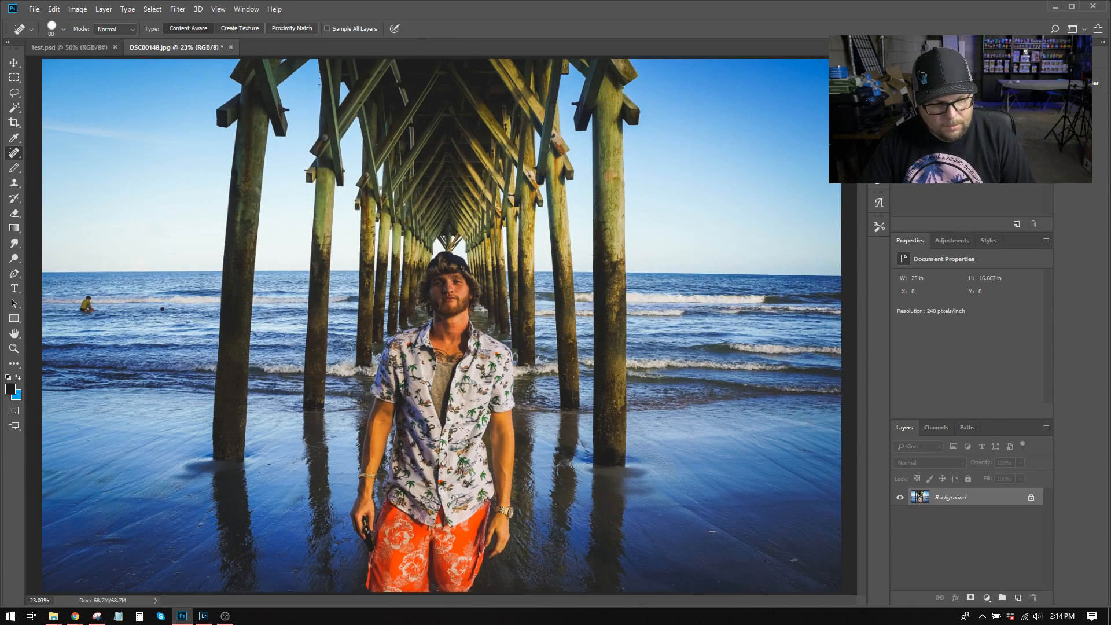
left_click(14, 93)
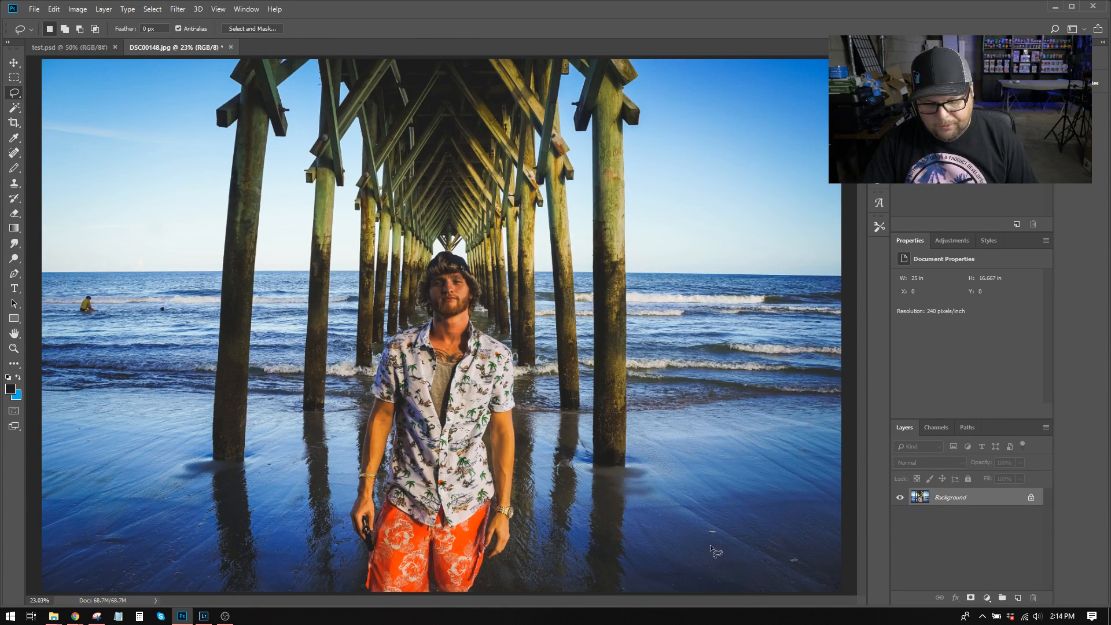
right_click(14, 96)
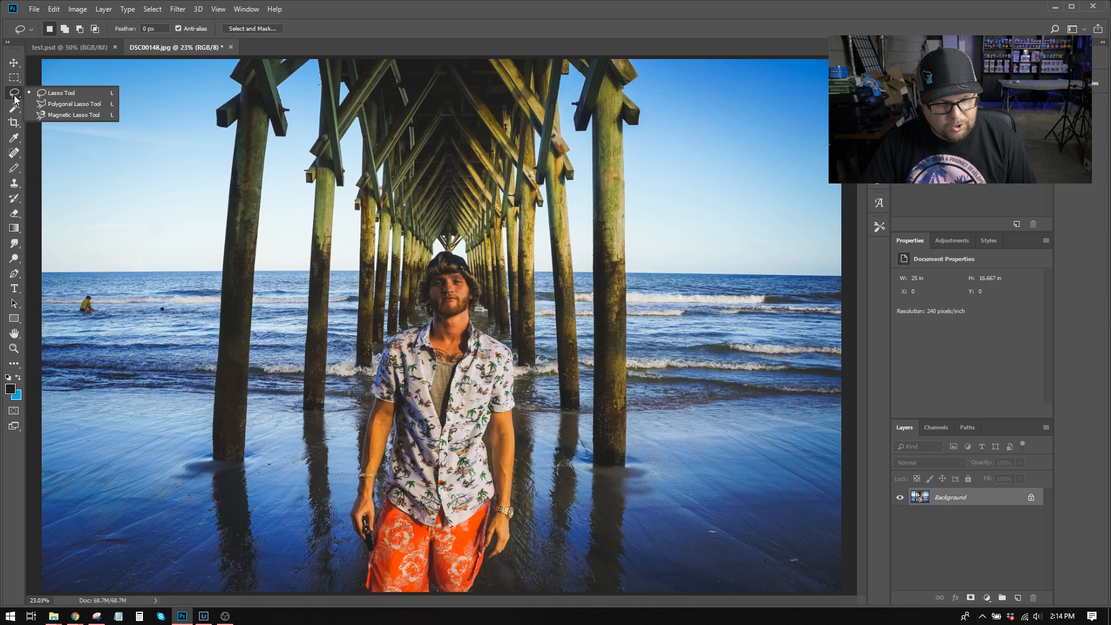
left_click(60, 95)
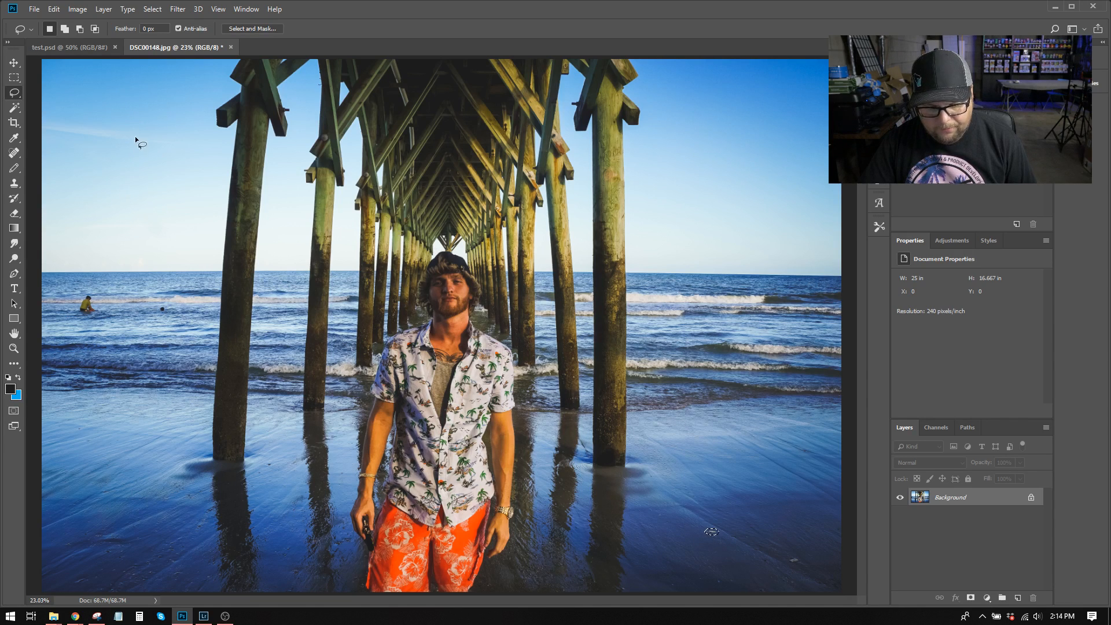
left_click(53, 9)
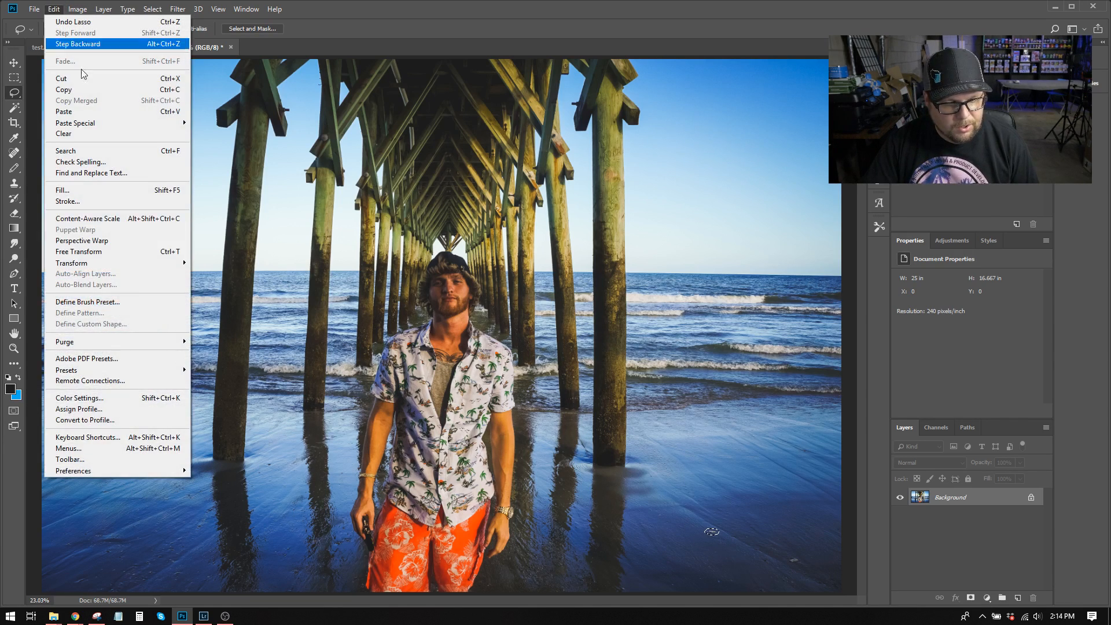
left_click(123, 189)
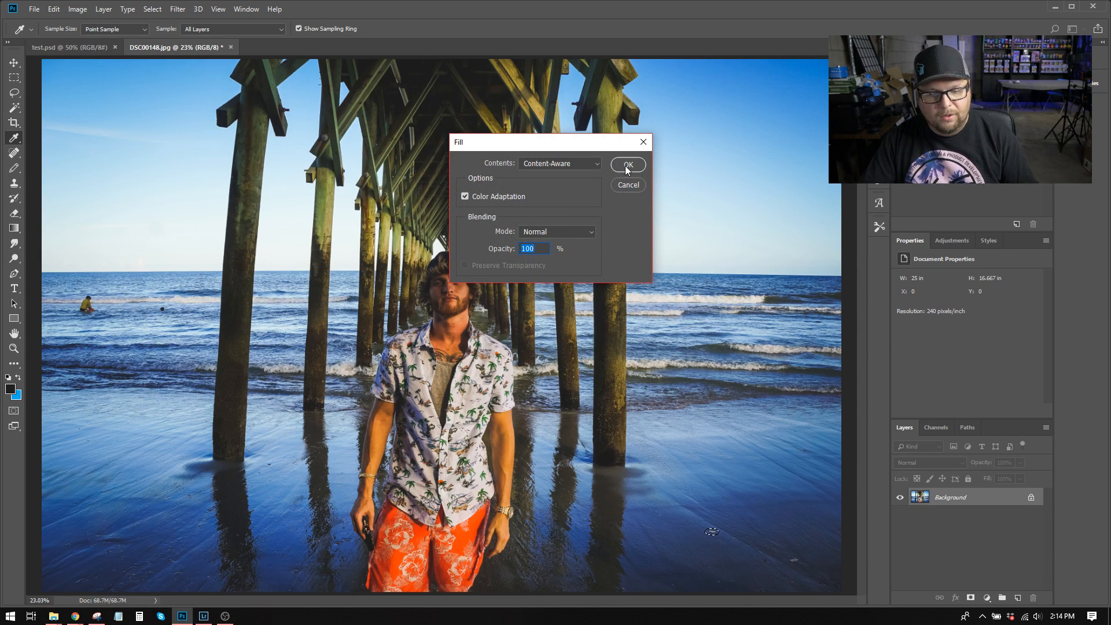
left_click(627, 166)
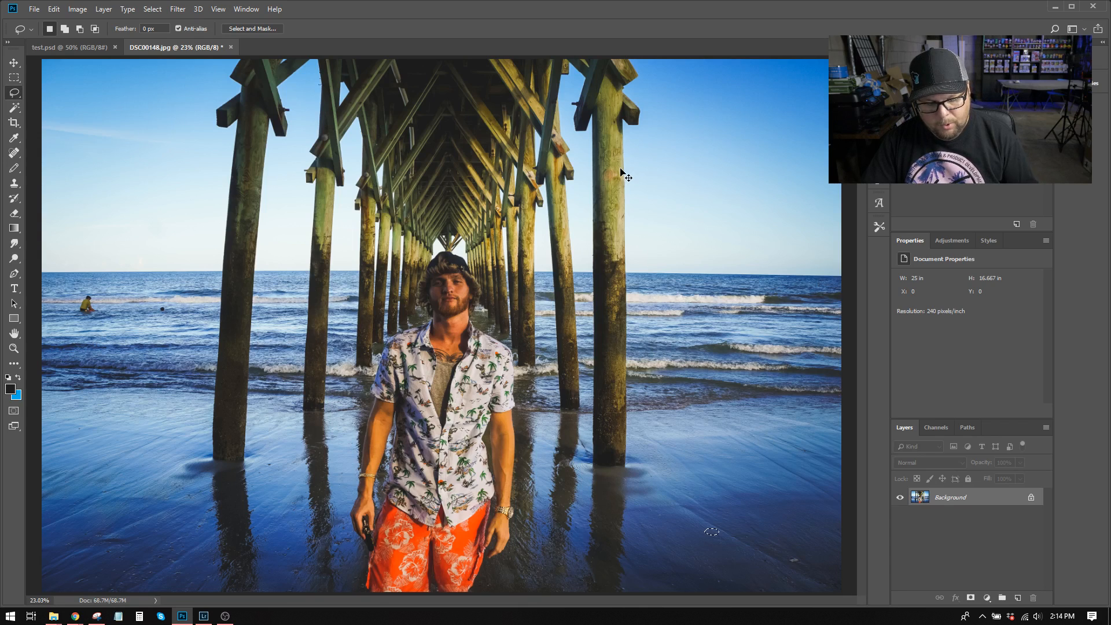
key("ctrl+d")
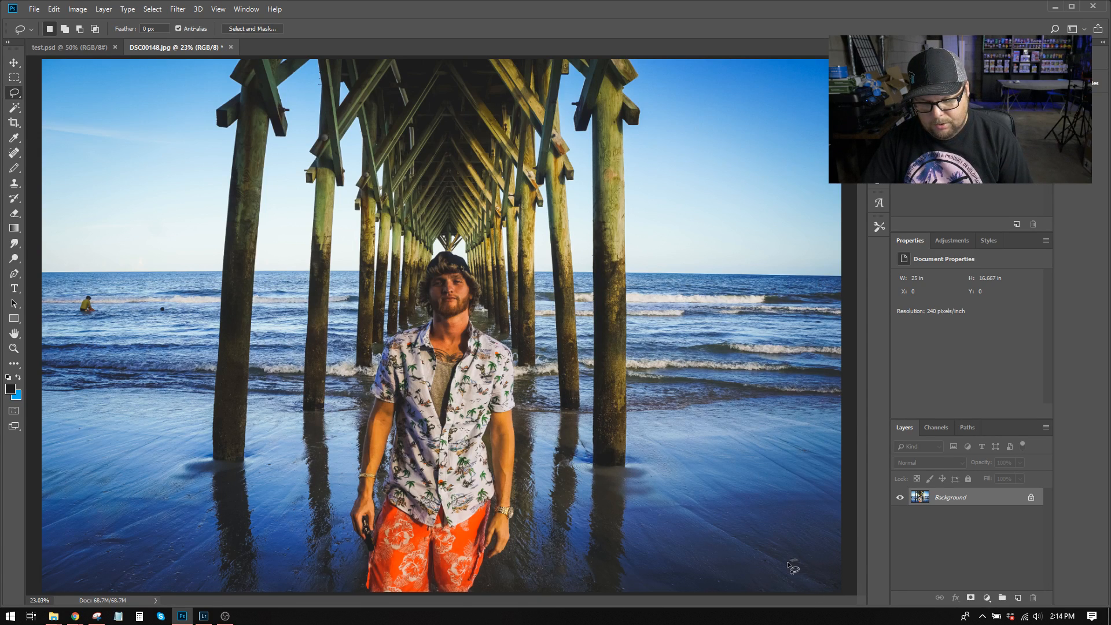
Lasso the remaining light mark near the photo's lower-right corner and fill it with Content-Aware
mouse_move(788, 562)
left_mouse_down()
mouse_move(802, 560)
mouse_move(787, 565)
left_mouse_up()
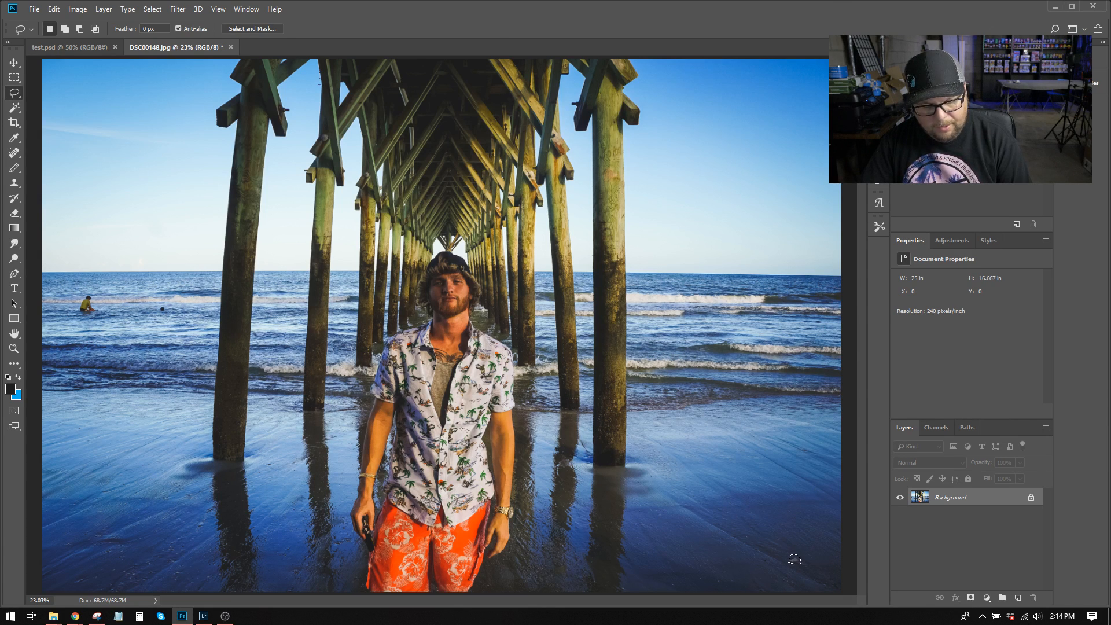
left_click(53, 9)
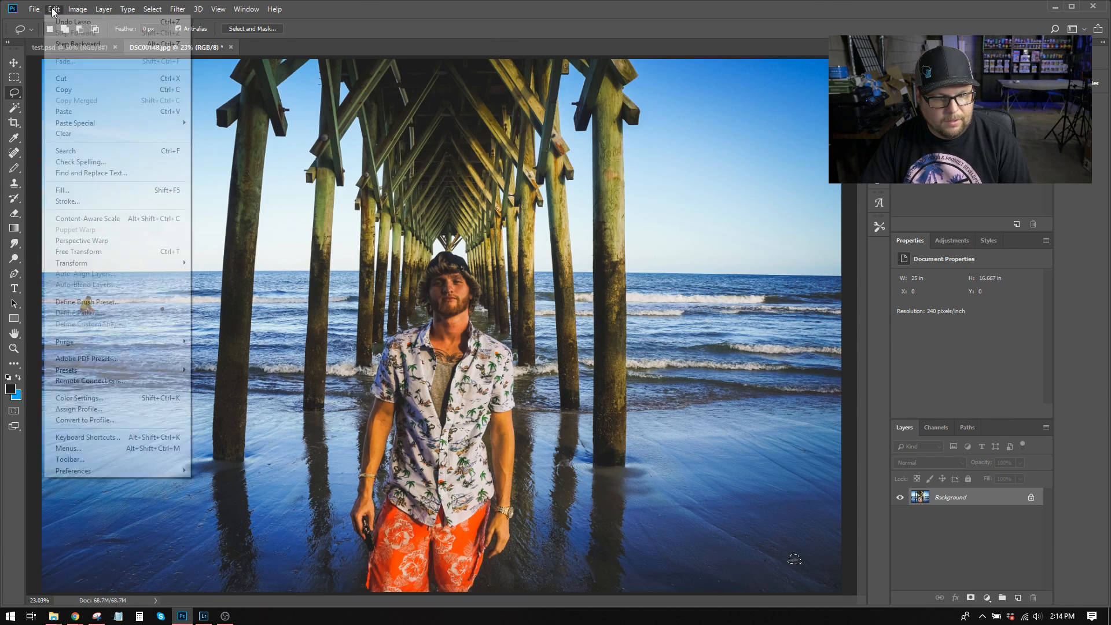
left_click(137, 195)
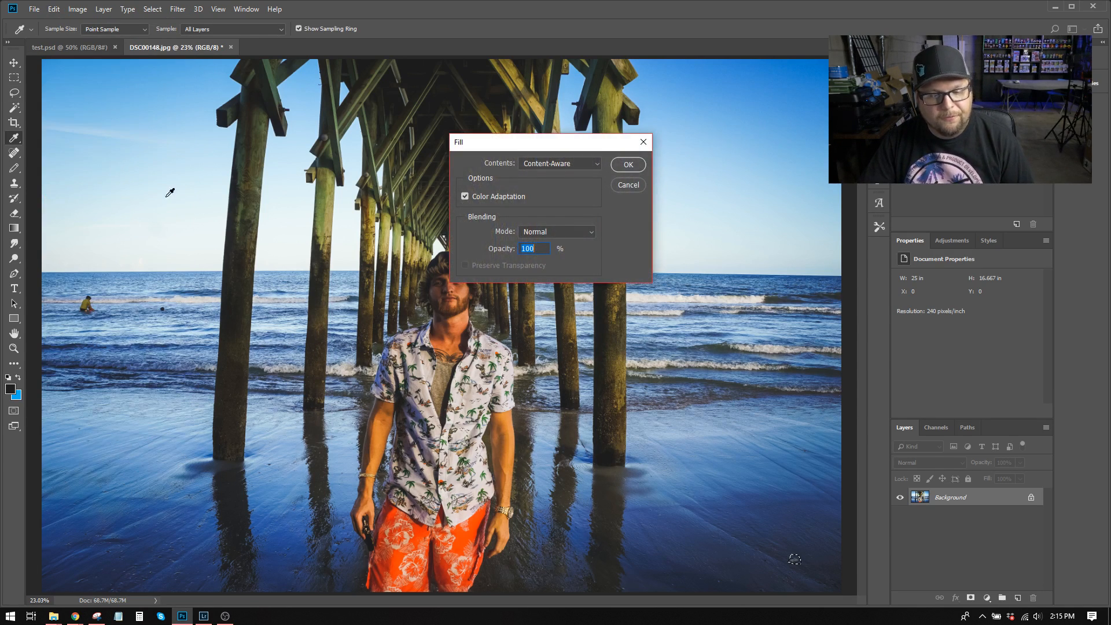
key("Return")
Lasso the small dark swimmer in the water at the photo's left and fill the selection with Content-Aware
key("l")
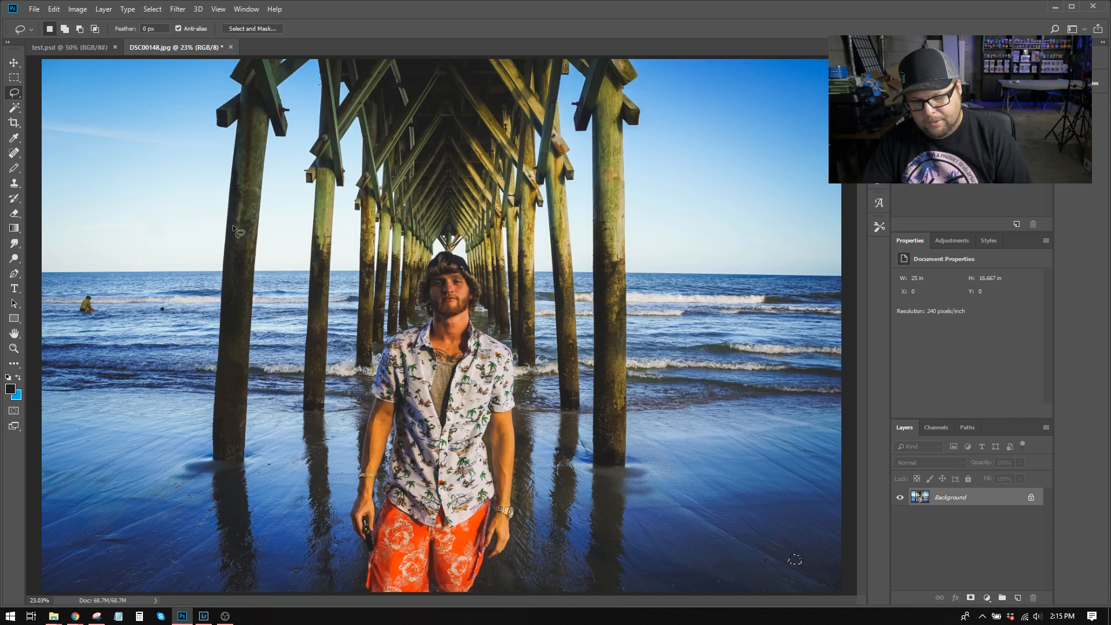
mouse_move(157, 311)
left_mouse_down()
mouse_move(167, 310)
mouse_move(157, 310)
left_mouse_up()
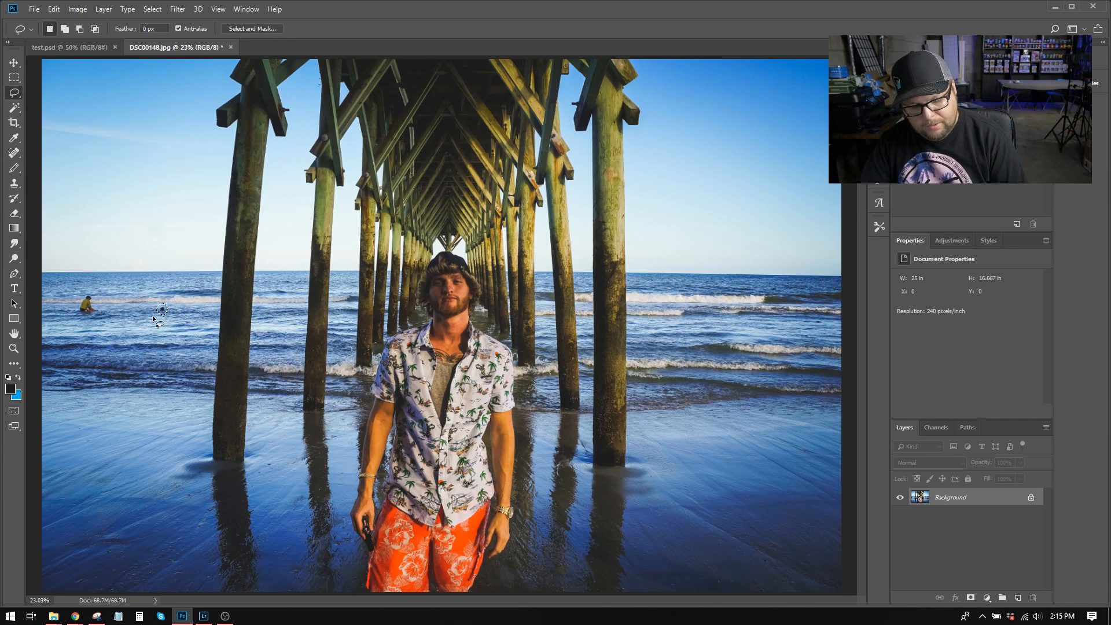
key("shift+BackSpace")
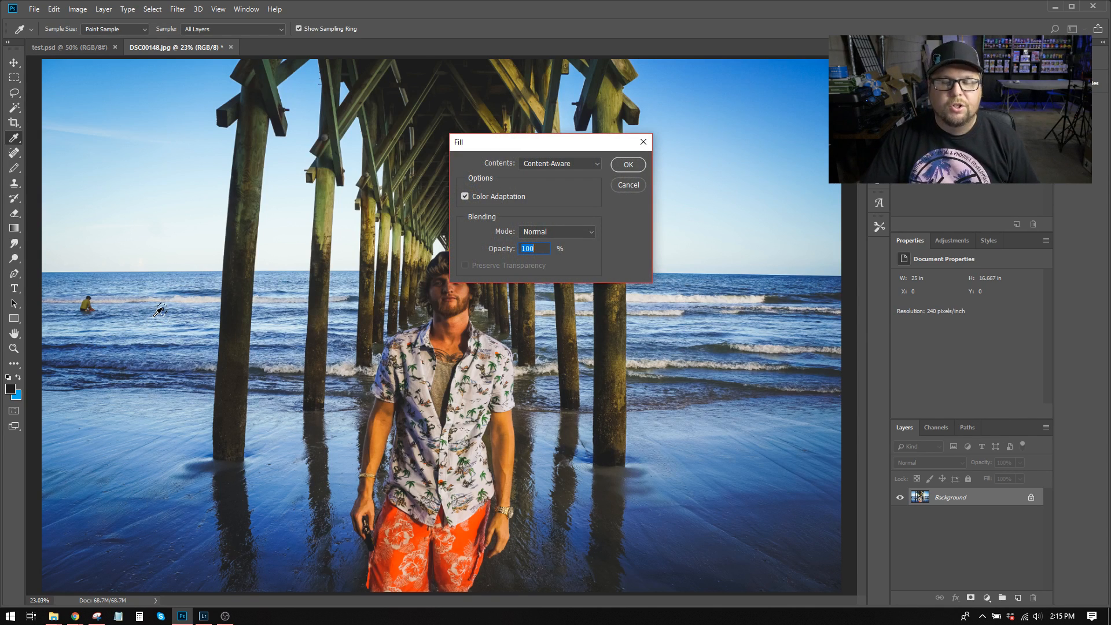
key("Return")
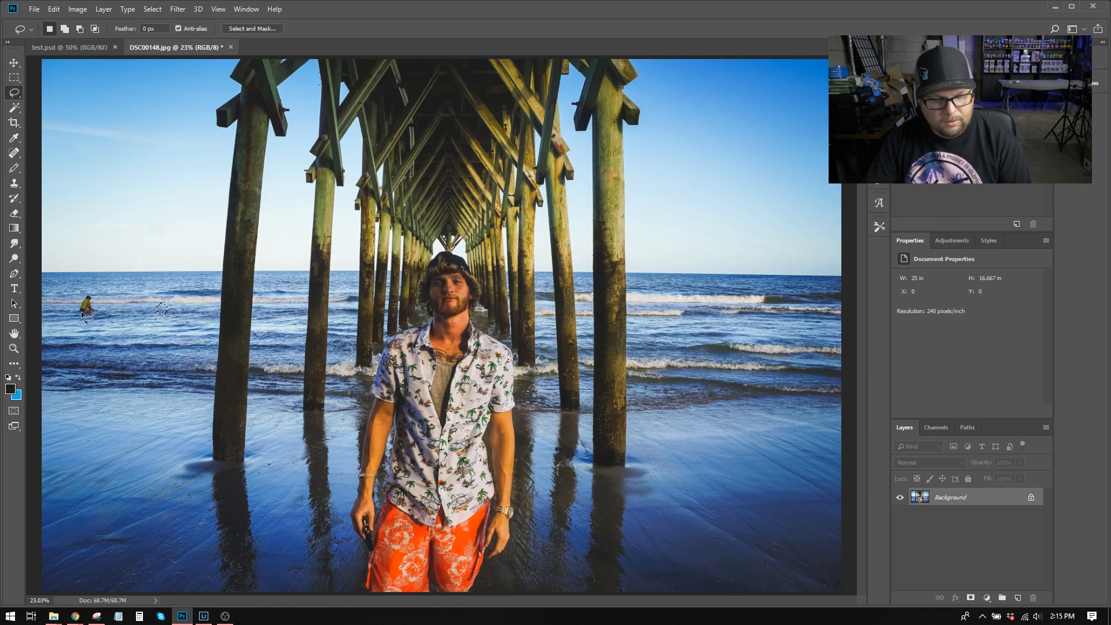
Lasso the person in yellow in the water, fill the area with Content-Aware and clear the selection
mouse_move(74, 314)
left_mouse_down()
mouse_move(88, 323)
mouse_move(104, 309)
mouse_move(77, 297)
mouse_move(74, 316)
left_mouse_up()
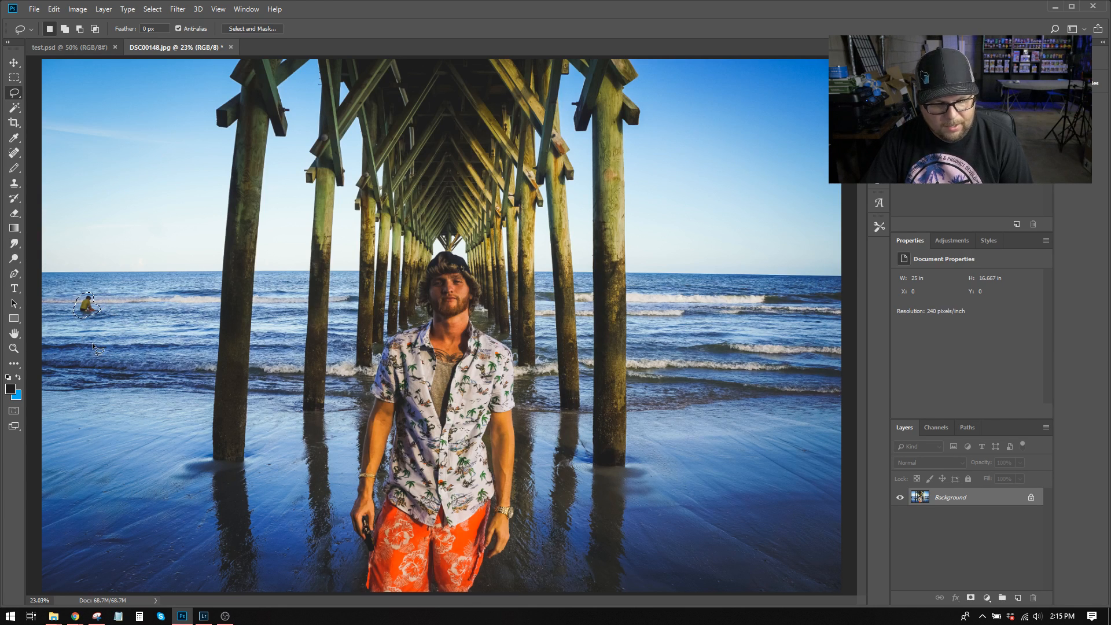
key("shift+BackSpace")
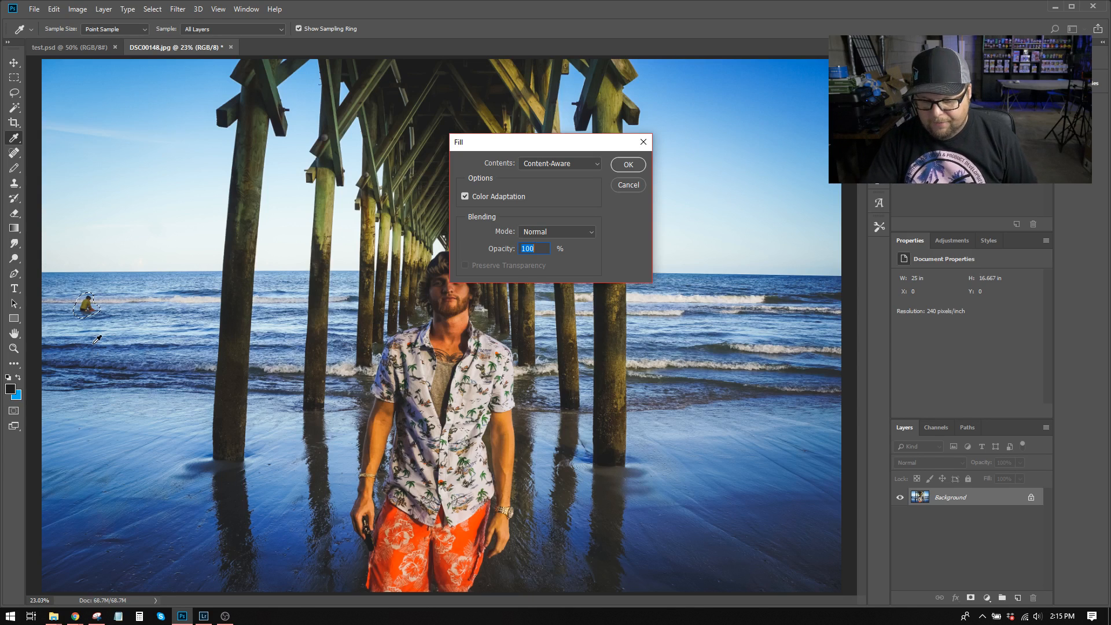
key("Return")
key("ctrl+d")
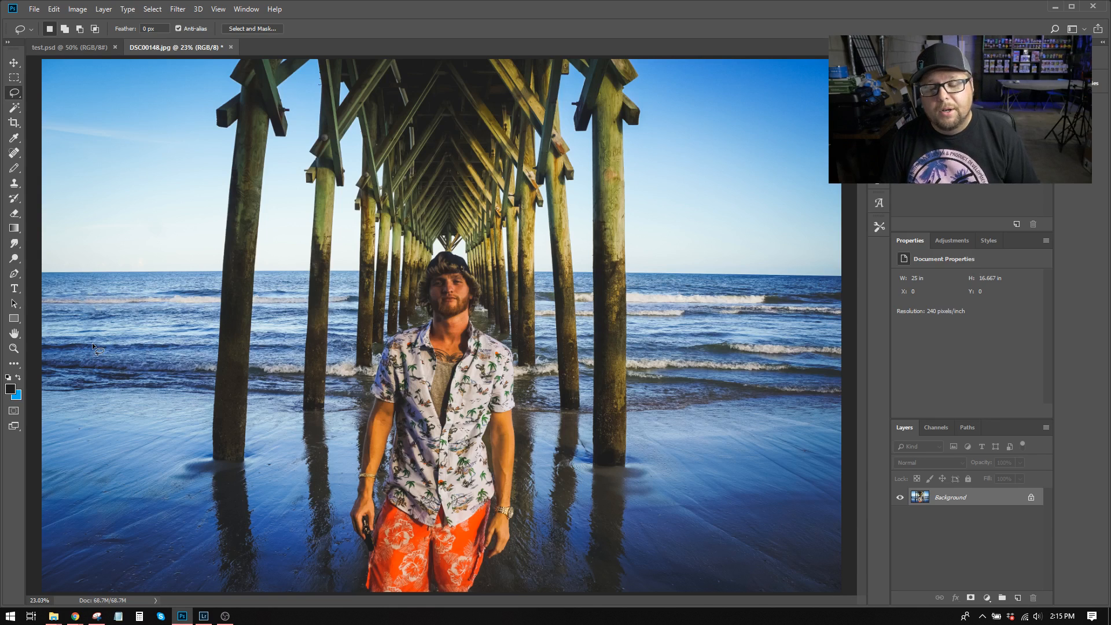
Select the entire beach photo and switch to the Move tool
key("ctrl+a")
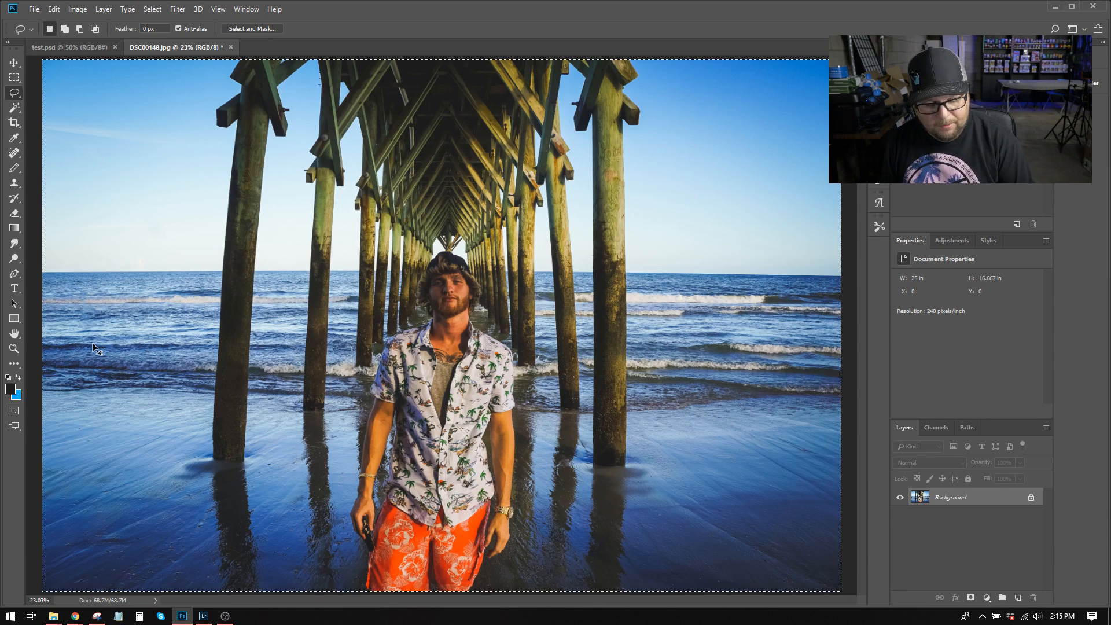
left_click(14, 62)
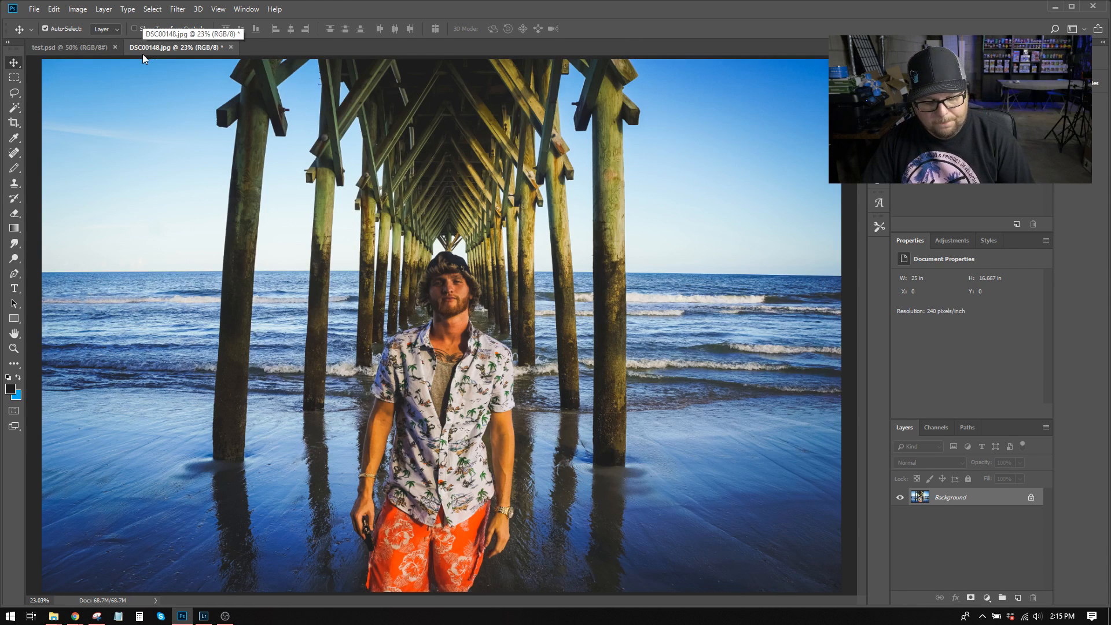
Create a new 2000 × 2000 pixel RGB document at 240 pixels/inch with a white background
left_click(39, 11)
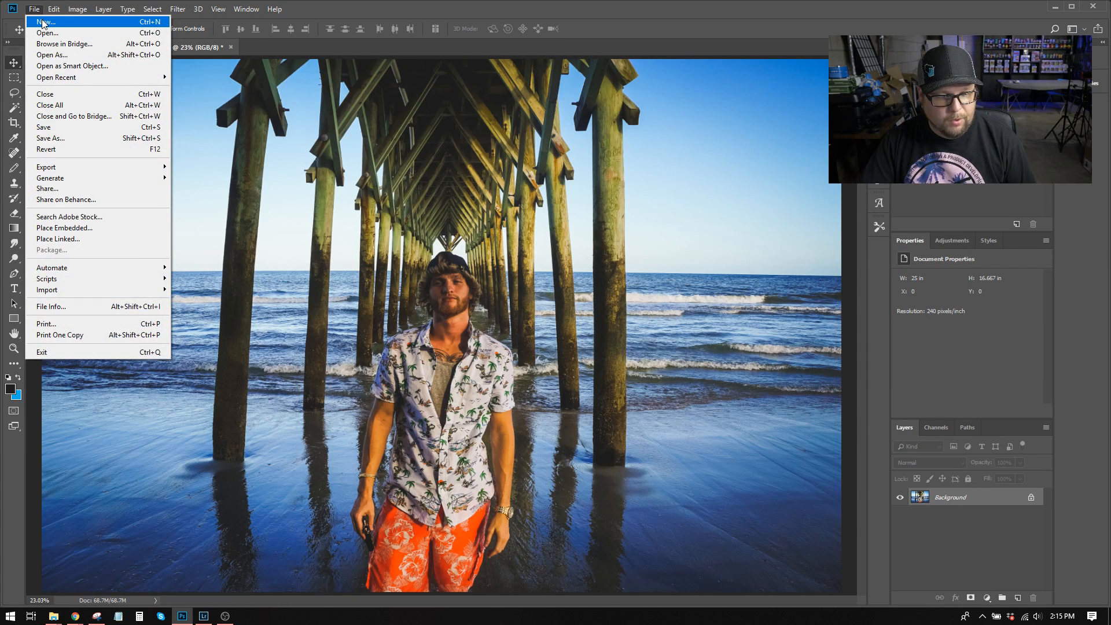
left_click(42, 22)
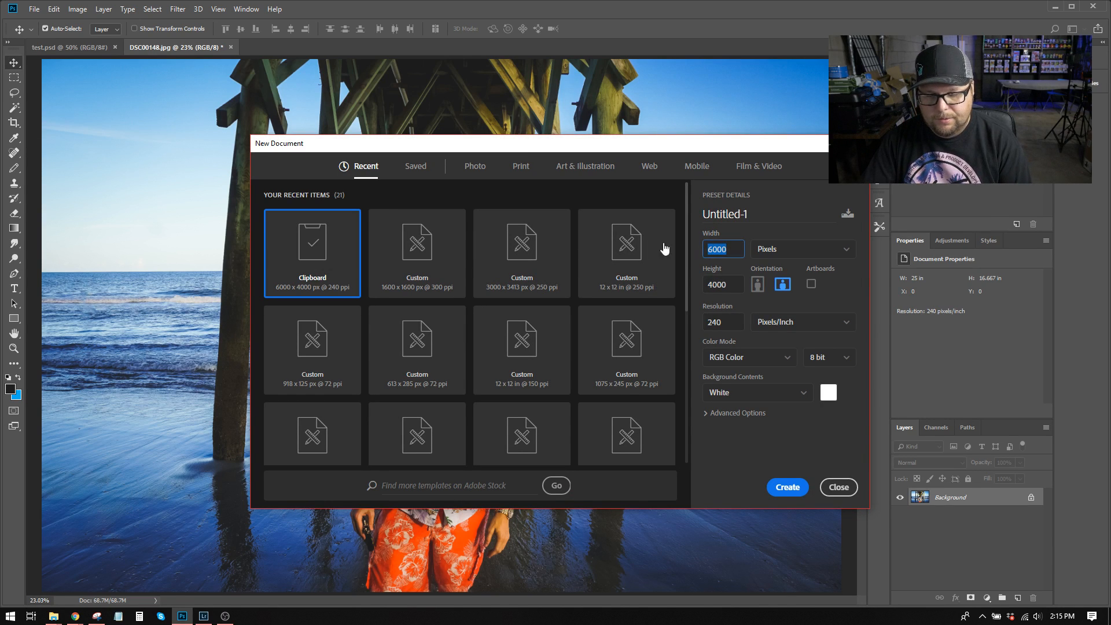
type("2000")
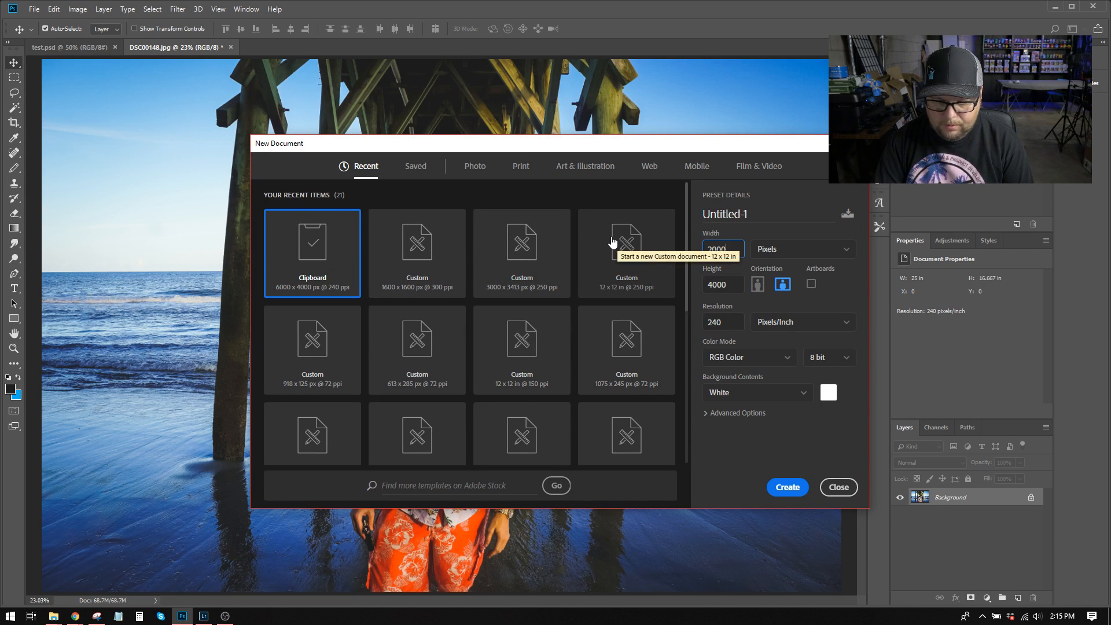
key("Tab")
type("20")
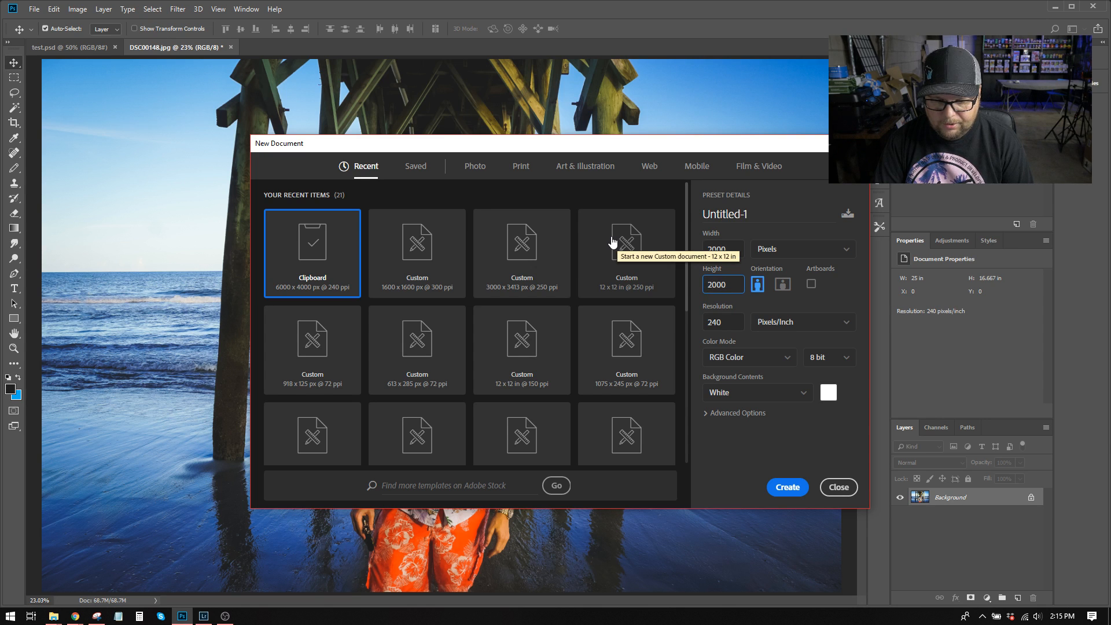
key("Tab")
key("Tab")
key("Tab")
key("Tab")
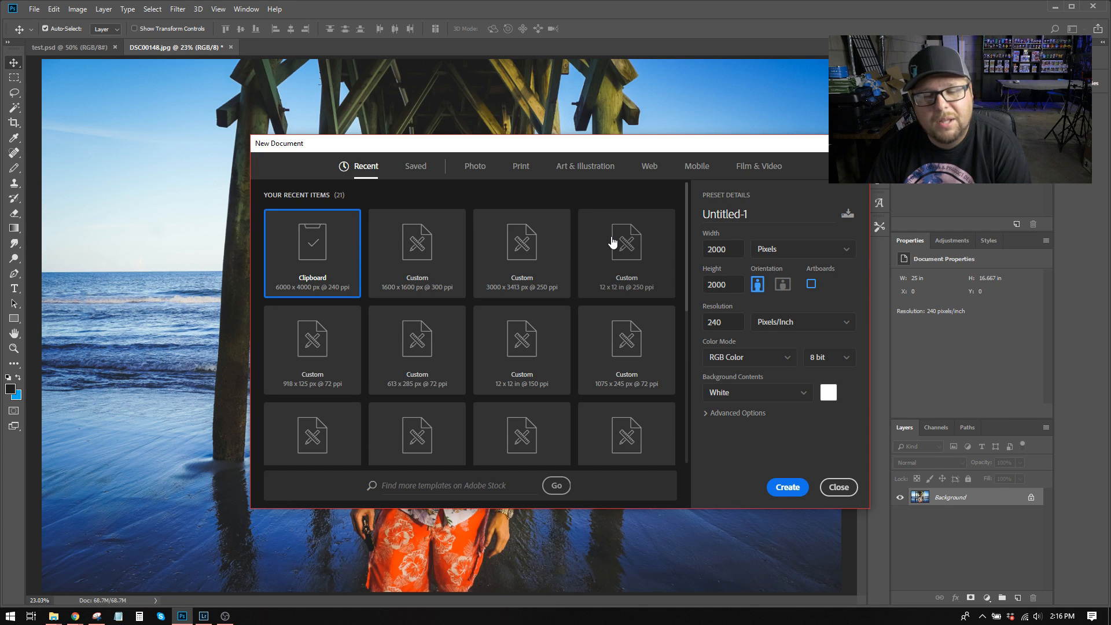
key("Return")
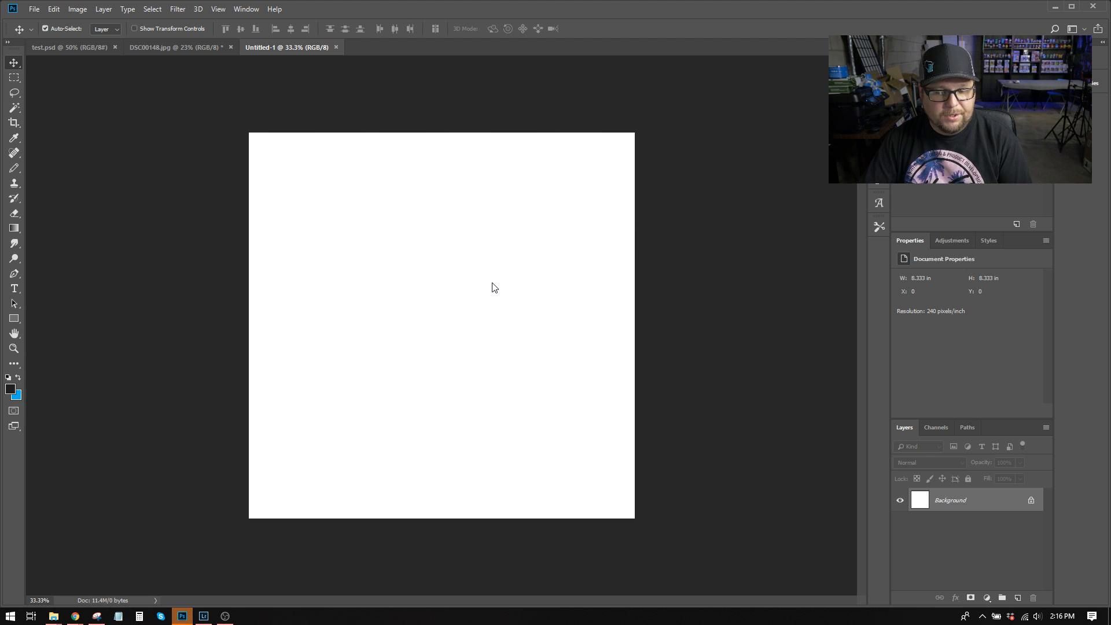
Copy the entire beach photo into the blank 2000 × 2000 pixel document and place the man near the canvas centre
left_click(191, 47)
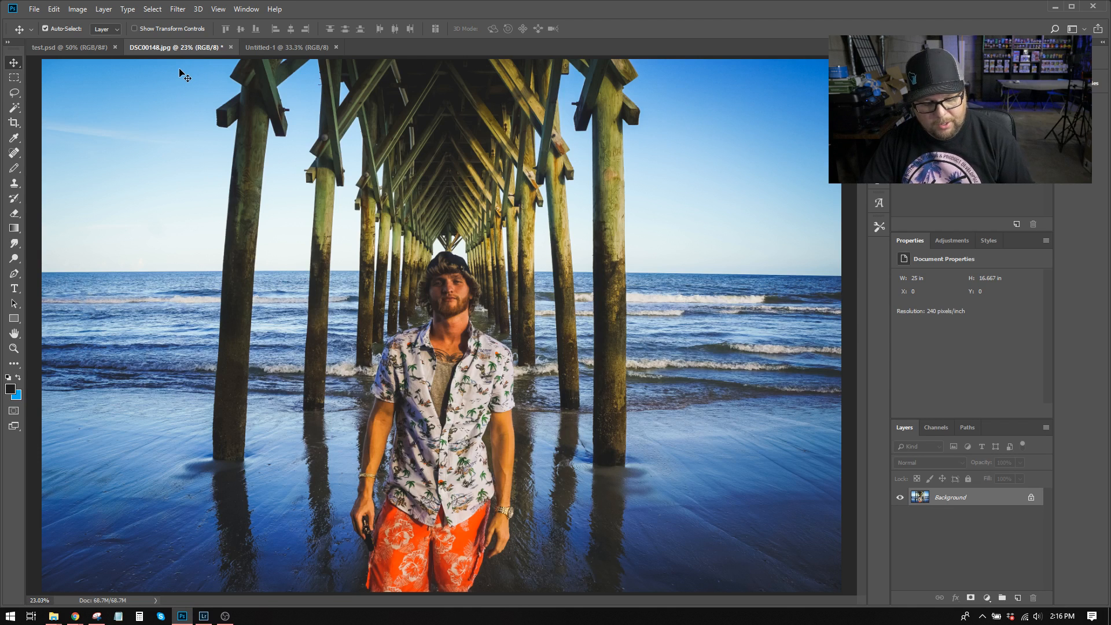
key("ctrl+minus")
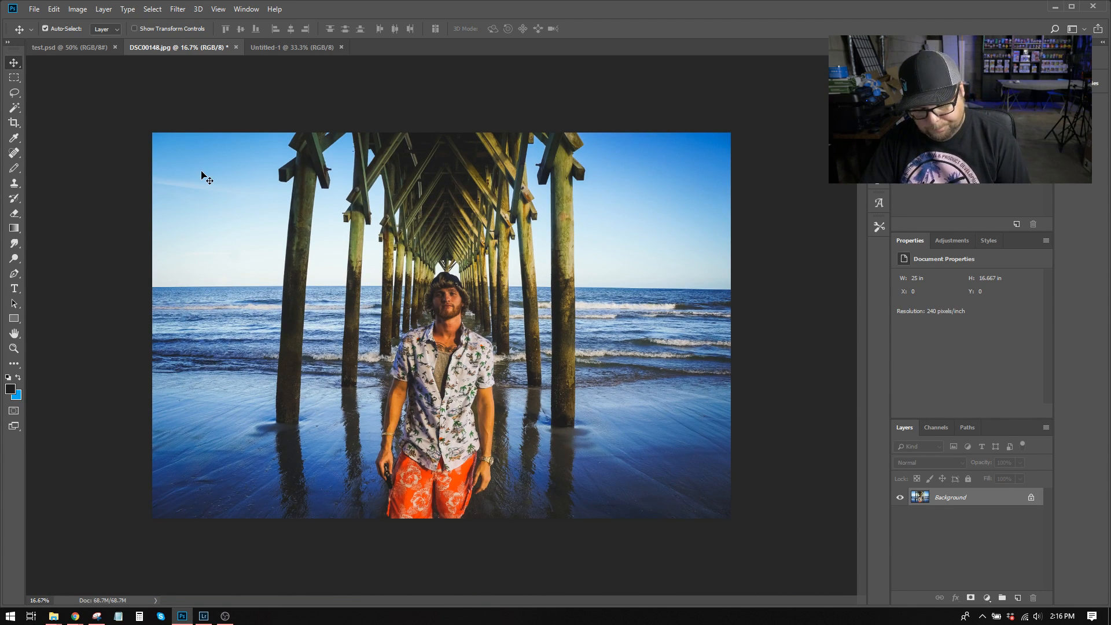
key("ctrl+a")
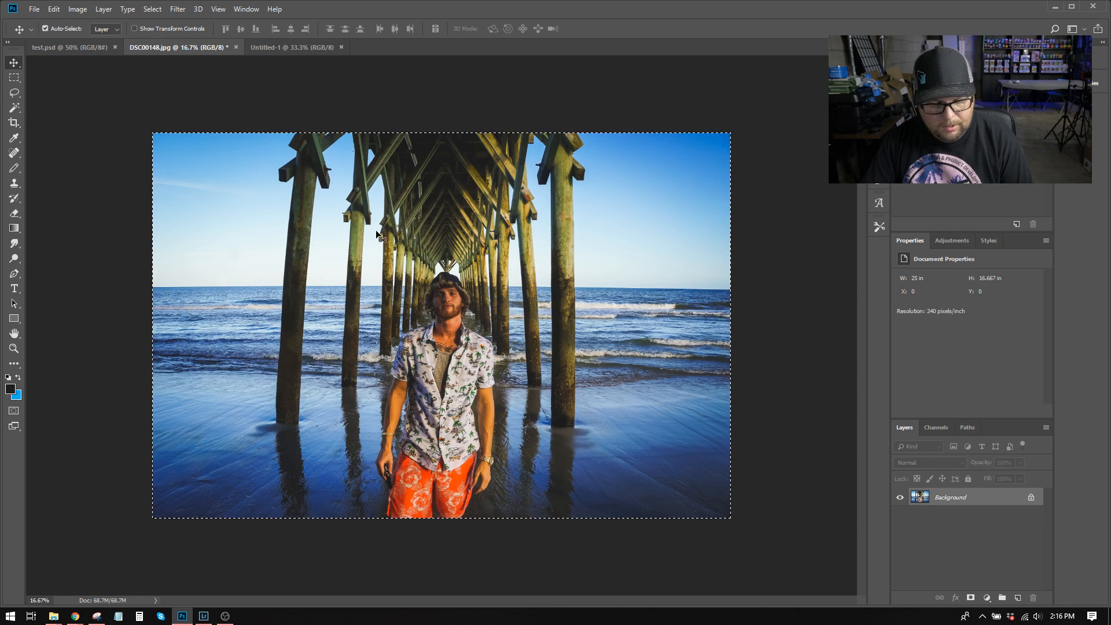
left_click(12, 60)
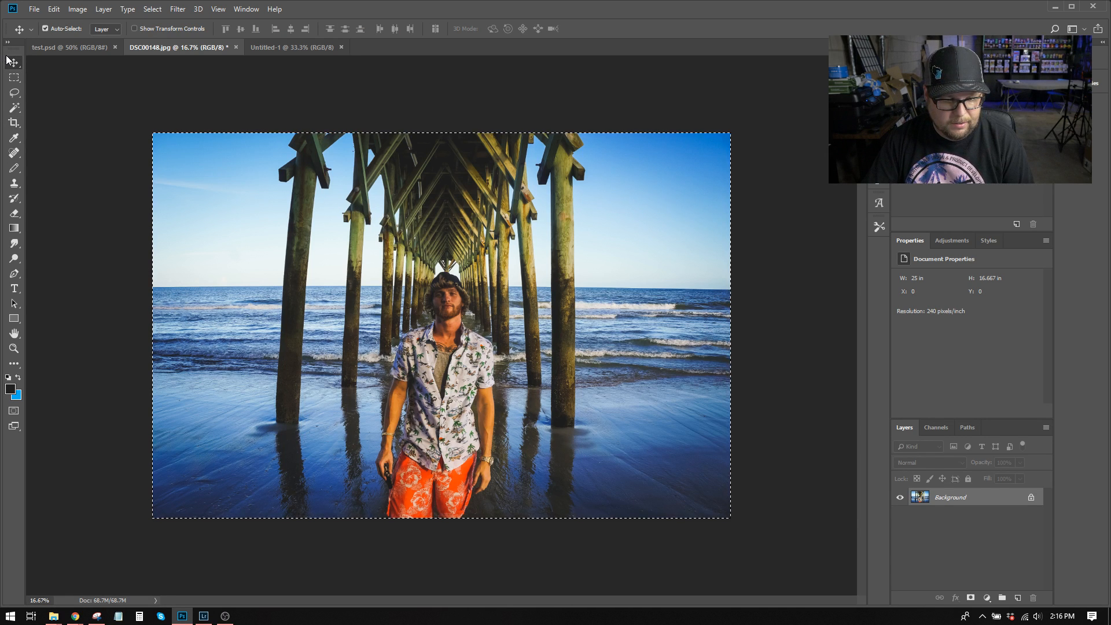
left_click_drag(365, 237, 456, 260)
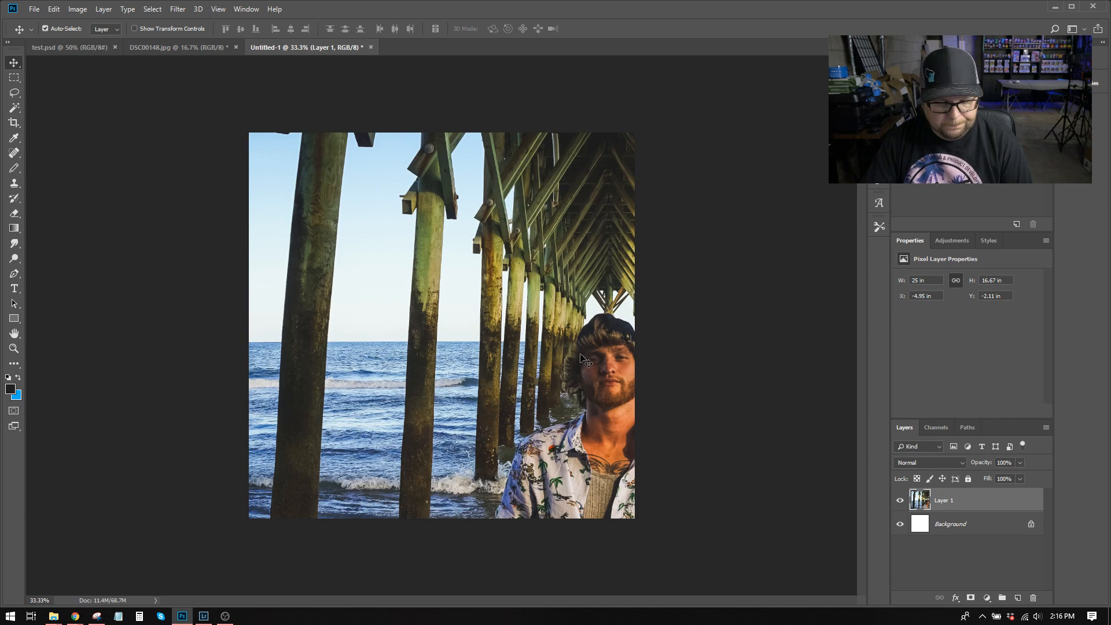
left_click_drag(516, 377, 413, 234)
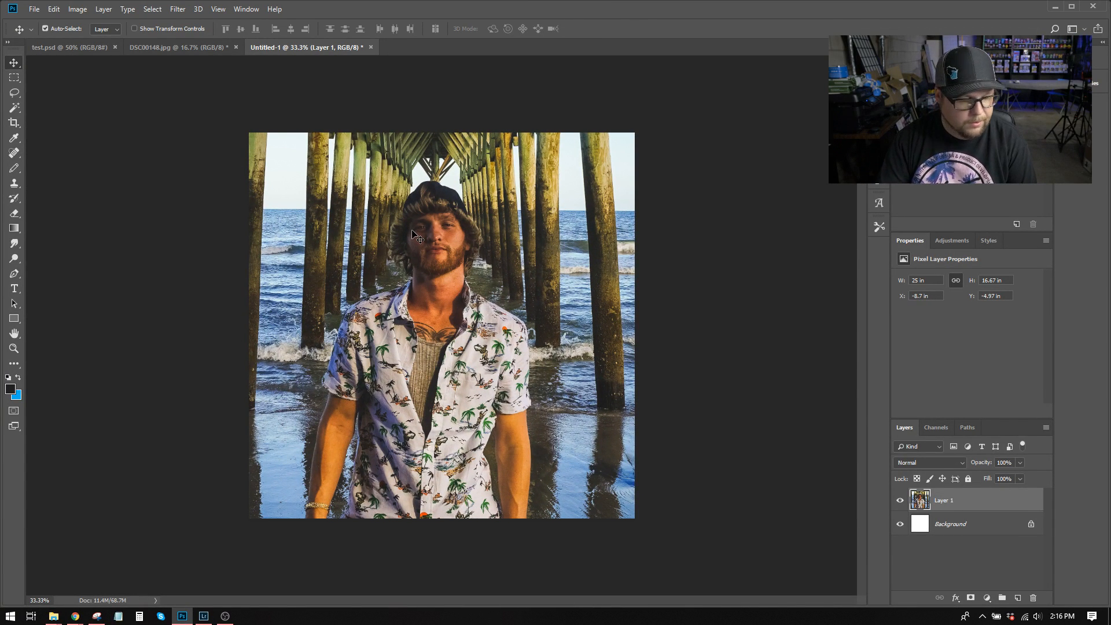
left_click_drag(430, 247, 428, 283)
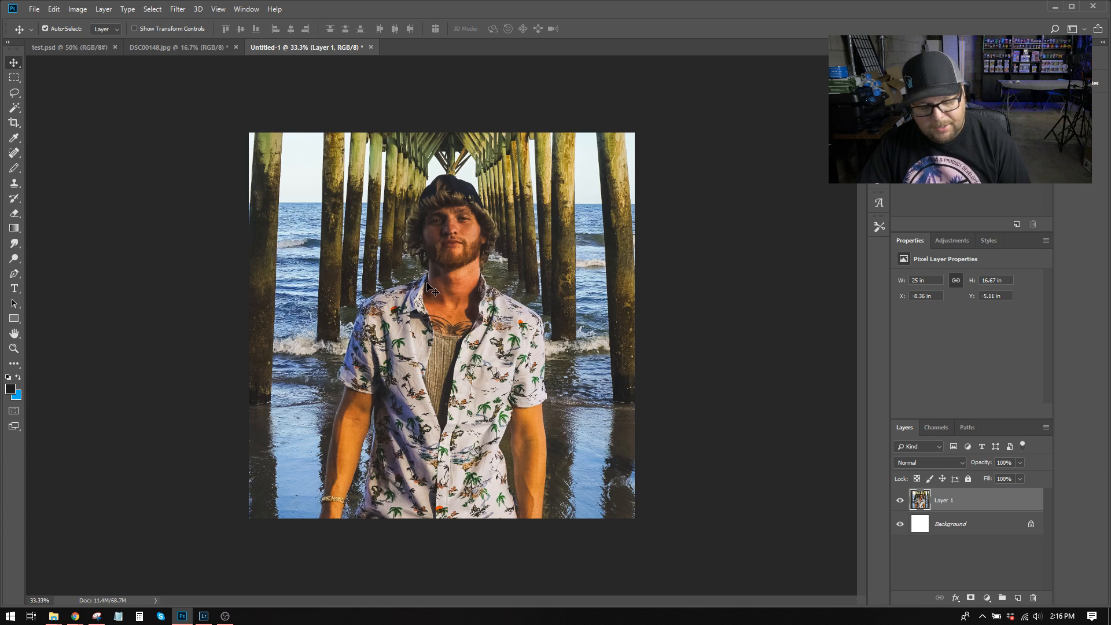
Scale the pasted beach photo proportionally to 50.78% and position it to cover the square canvas with the man centred
key("ctrl+t")
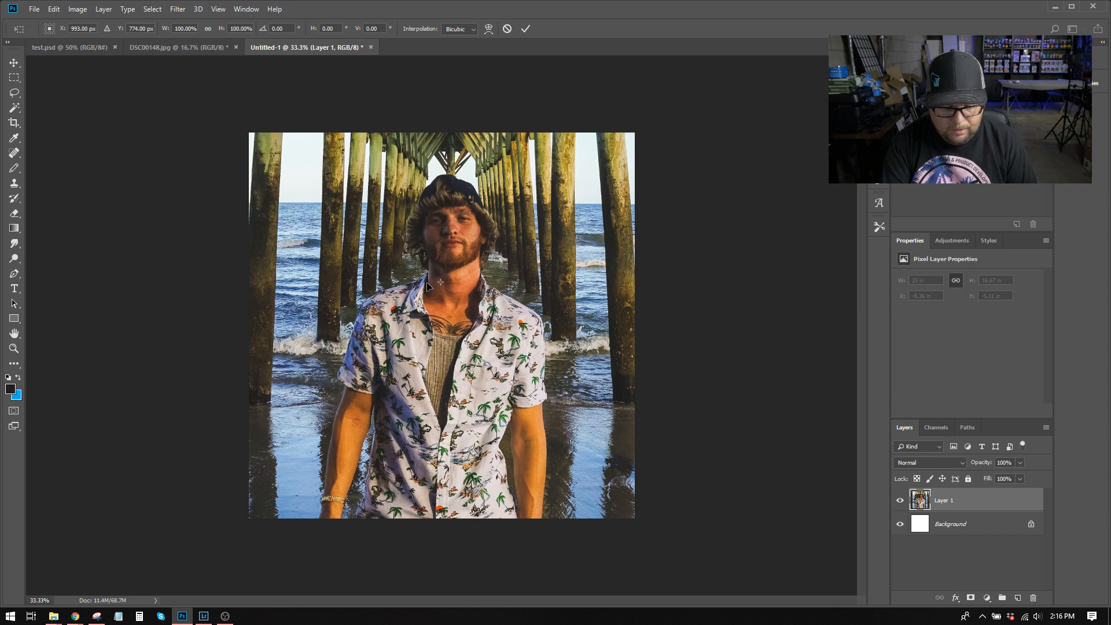
key("ctrl+0")
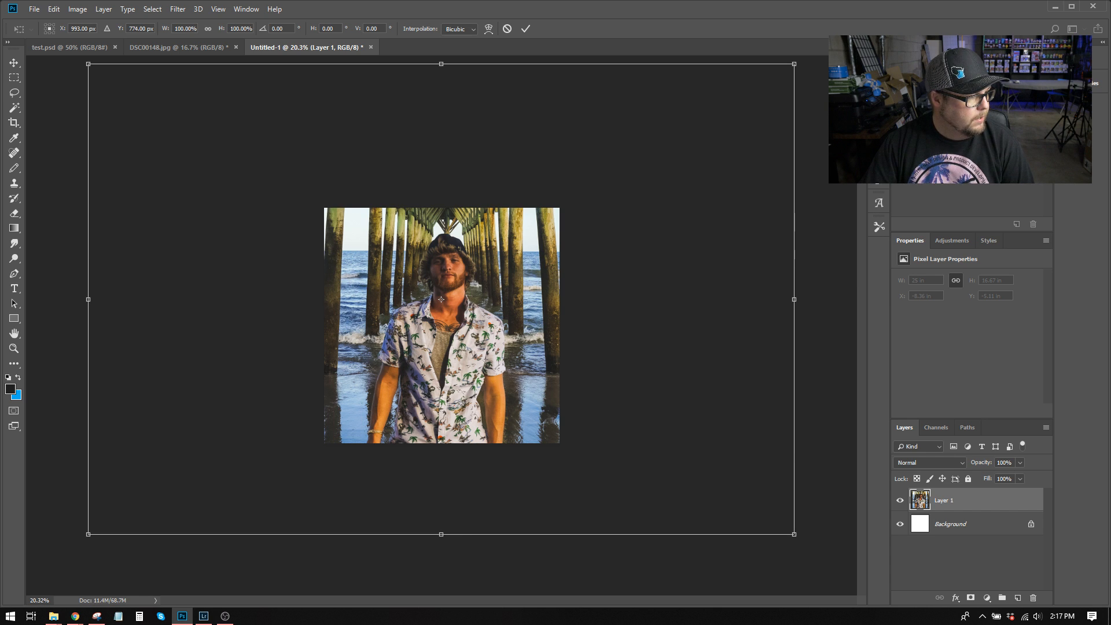
key("alt+Tab")
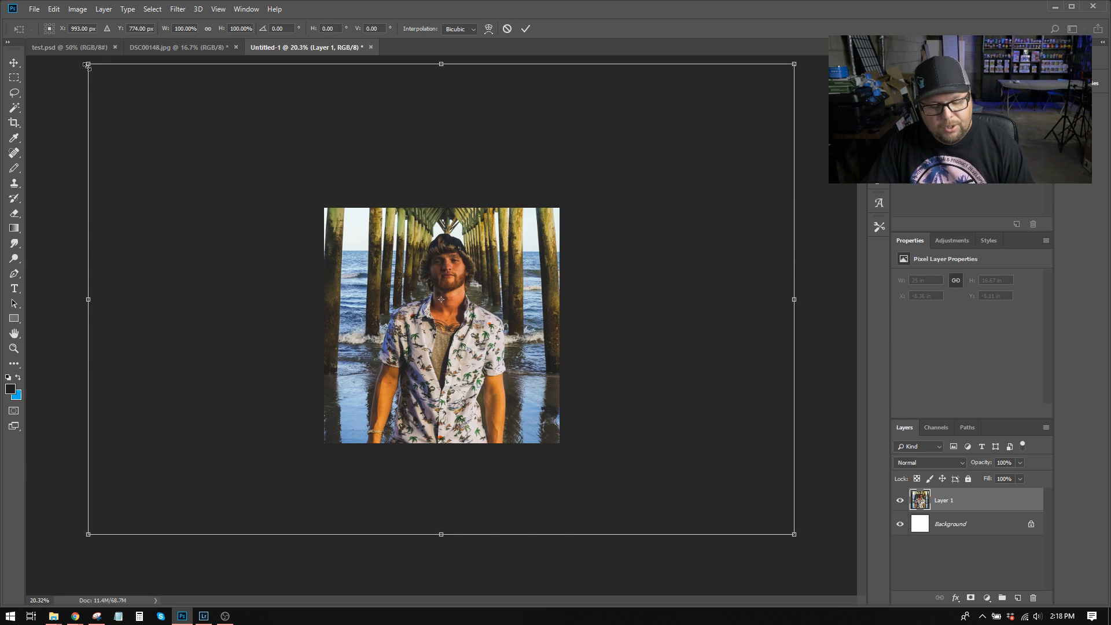
left_click_drag(87, 65, 116, 117)
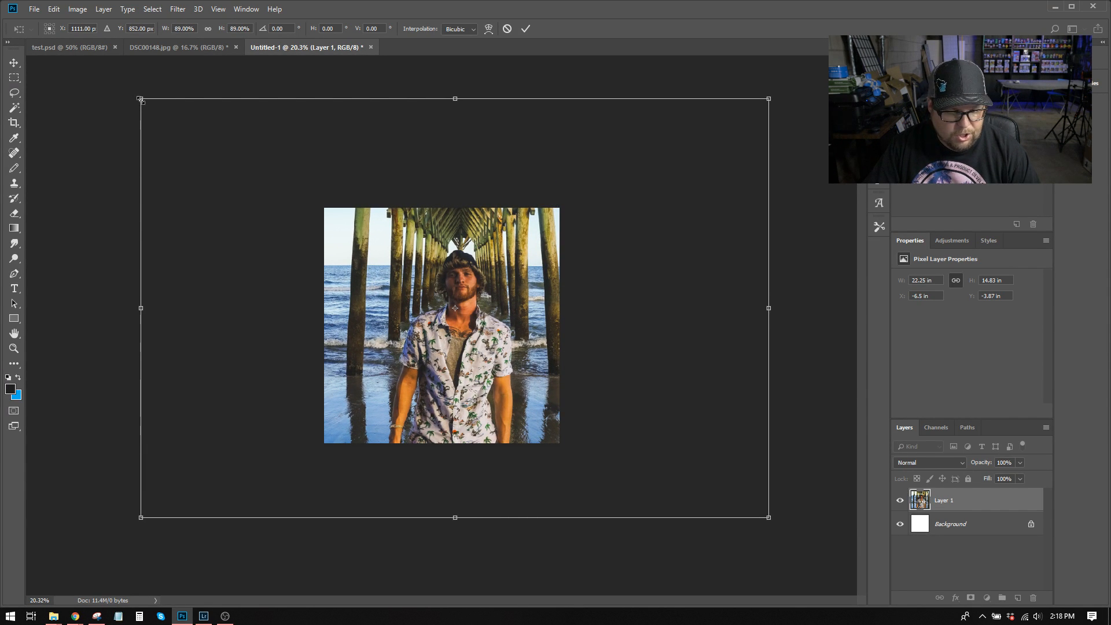
left_click_drag(140, 99, 248, 218)
left_click_drag(501, 278, 487, 290)
left_click_drag(254, 196, 270, 205)
left_click_drag(526, 313, 519, 312)
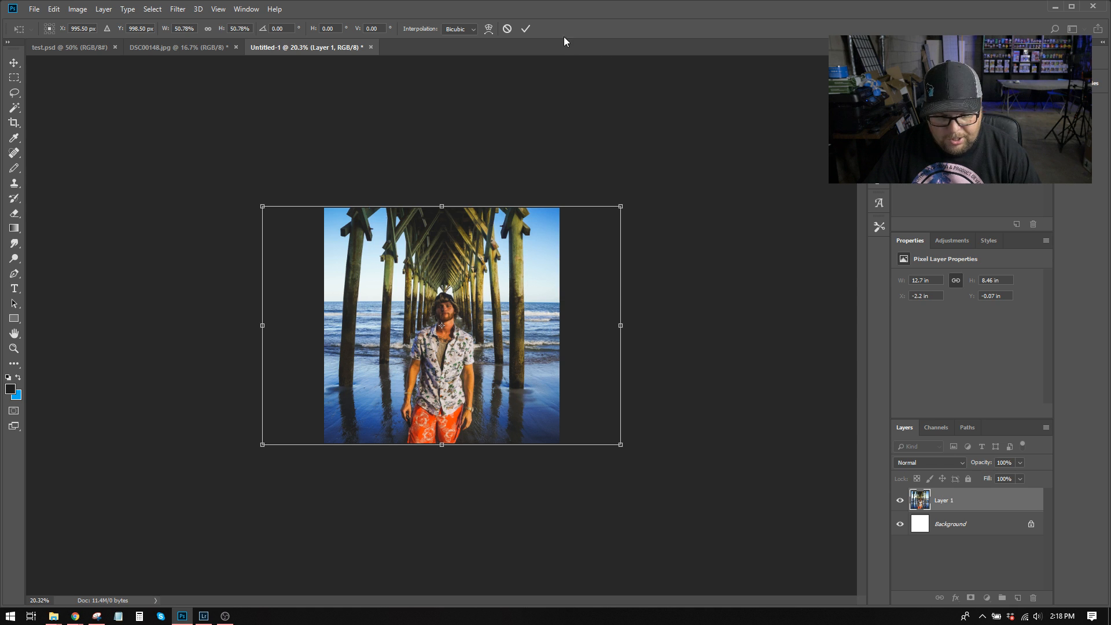
left_click(527, 28)
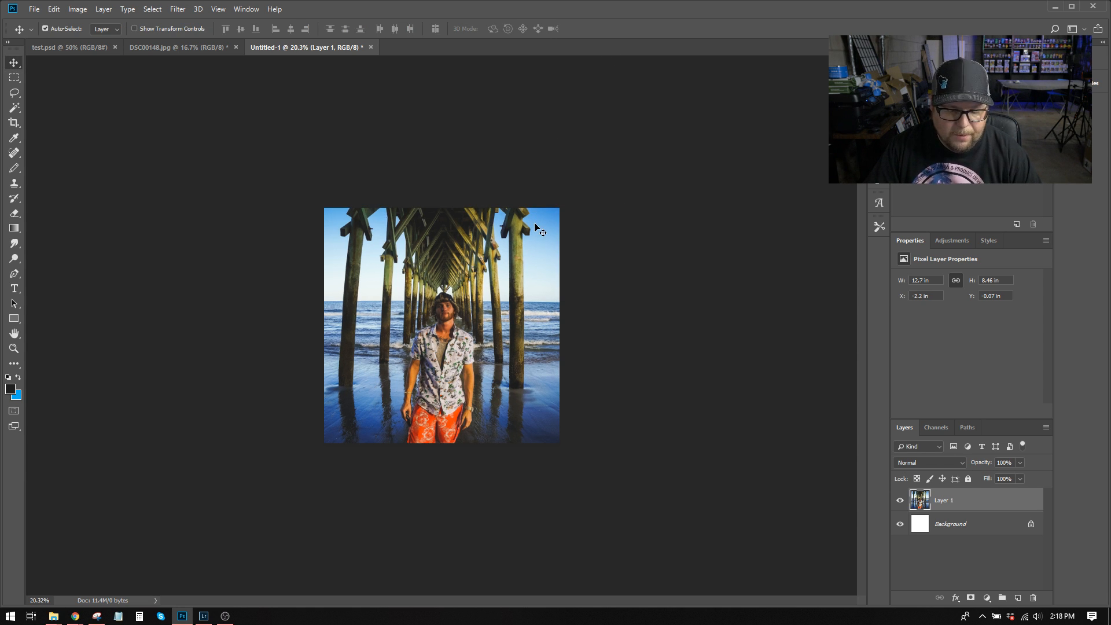
left_click(169, 50)
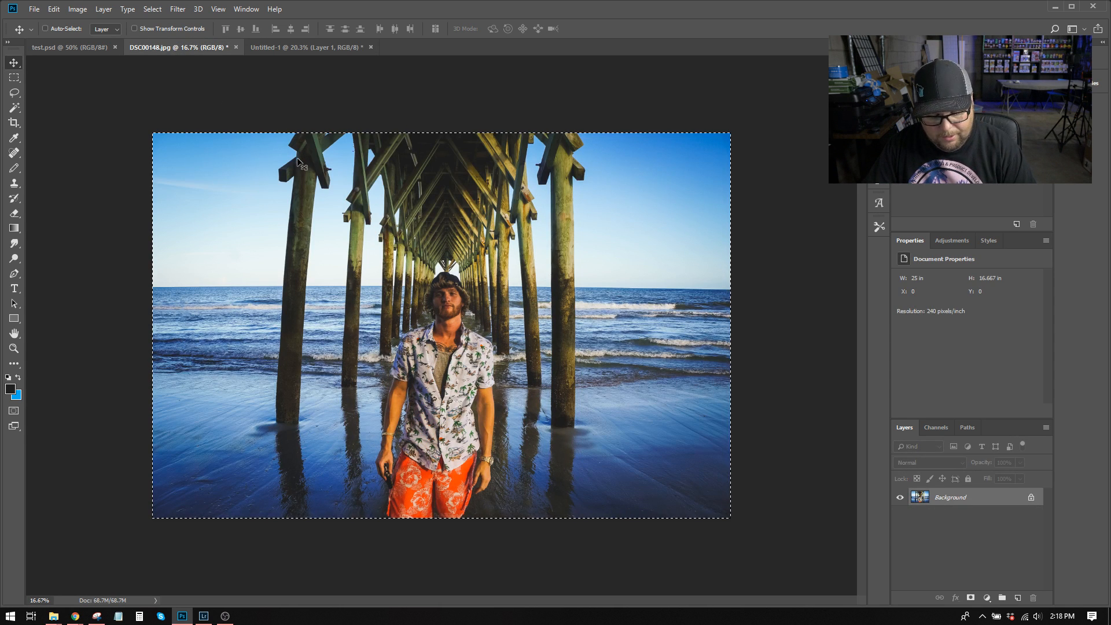
left_click_drag(297, 157, 429, 269)
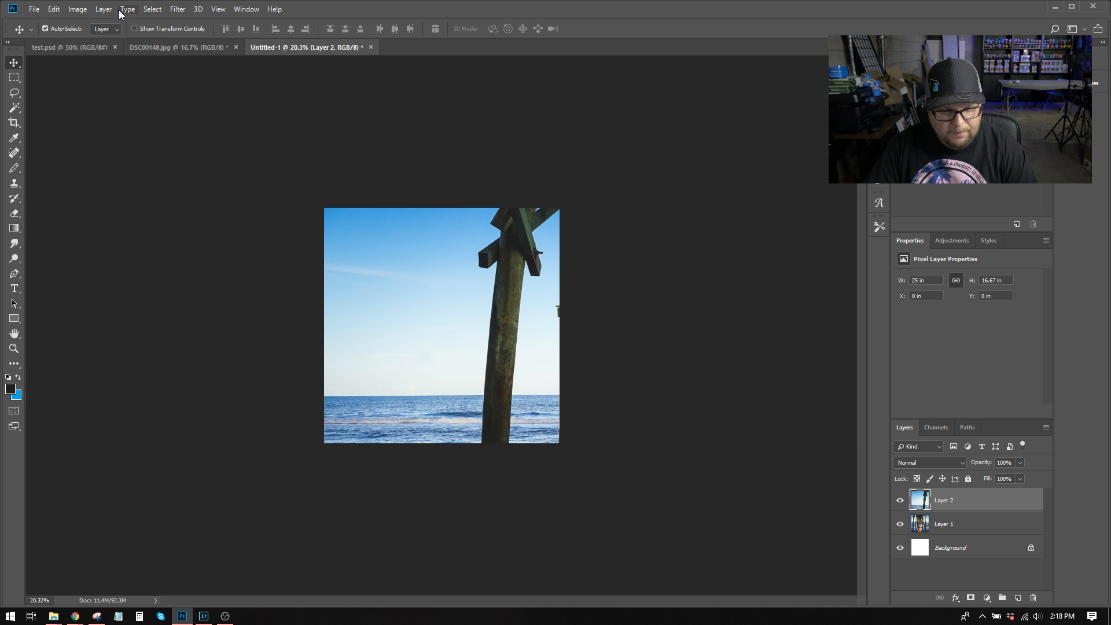
key("ctrl+z")
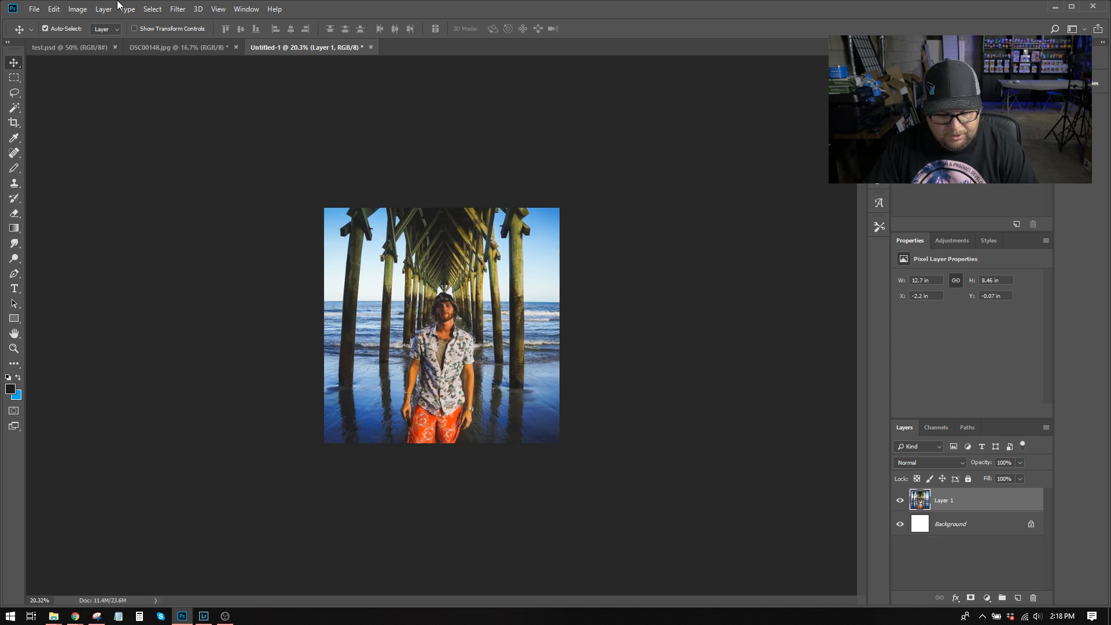
Try resizing the original beach photo to 200 × 200 pixels with unlinked proportions, and undo the resize
left_click(181, 47)
left_click(77, 9)
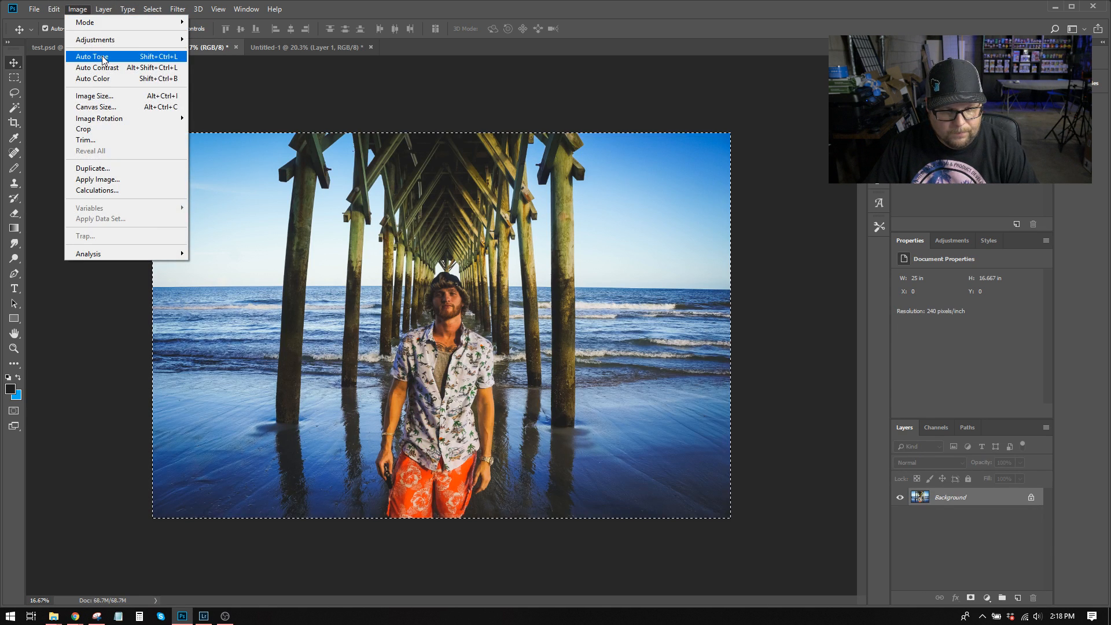
left_click(98, 96)
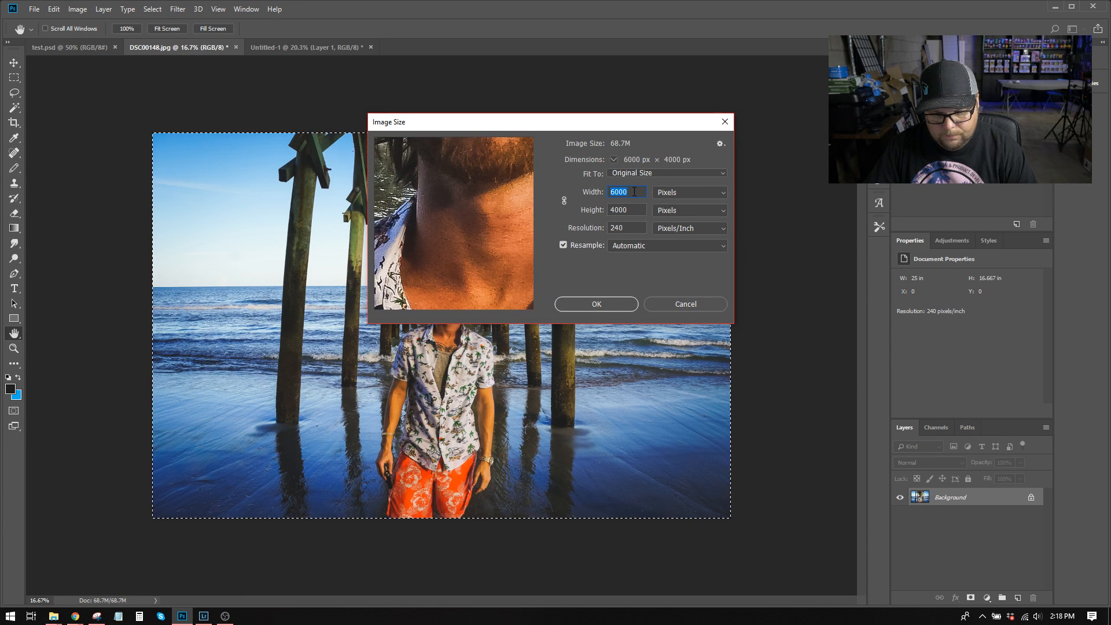
type("200")
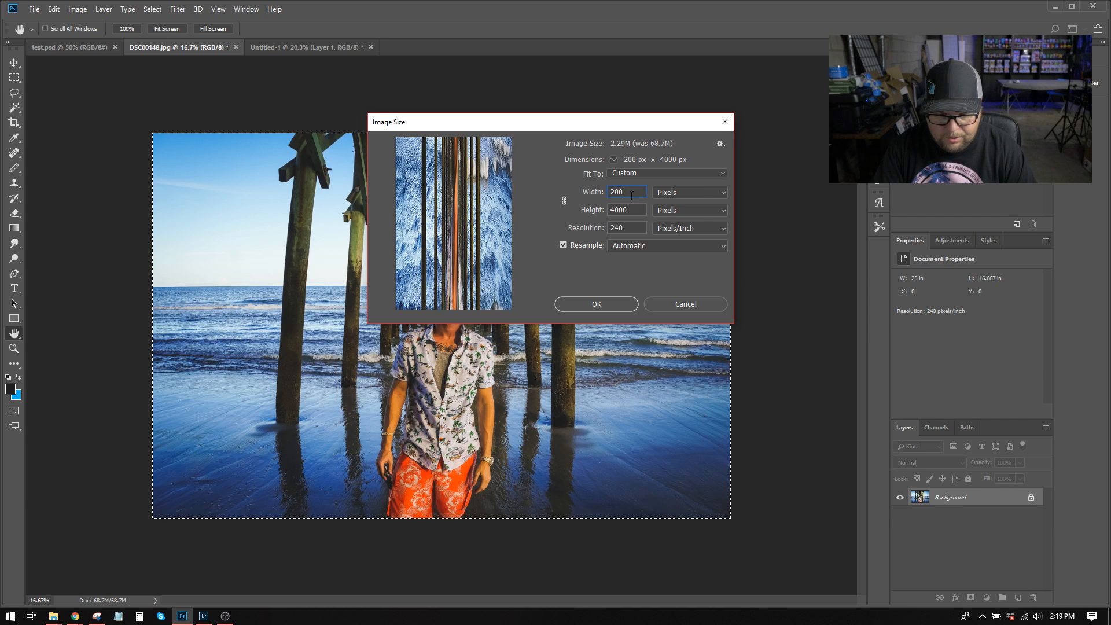
key("Tab")
type("200")
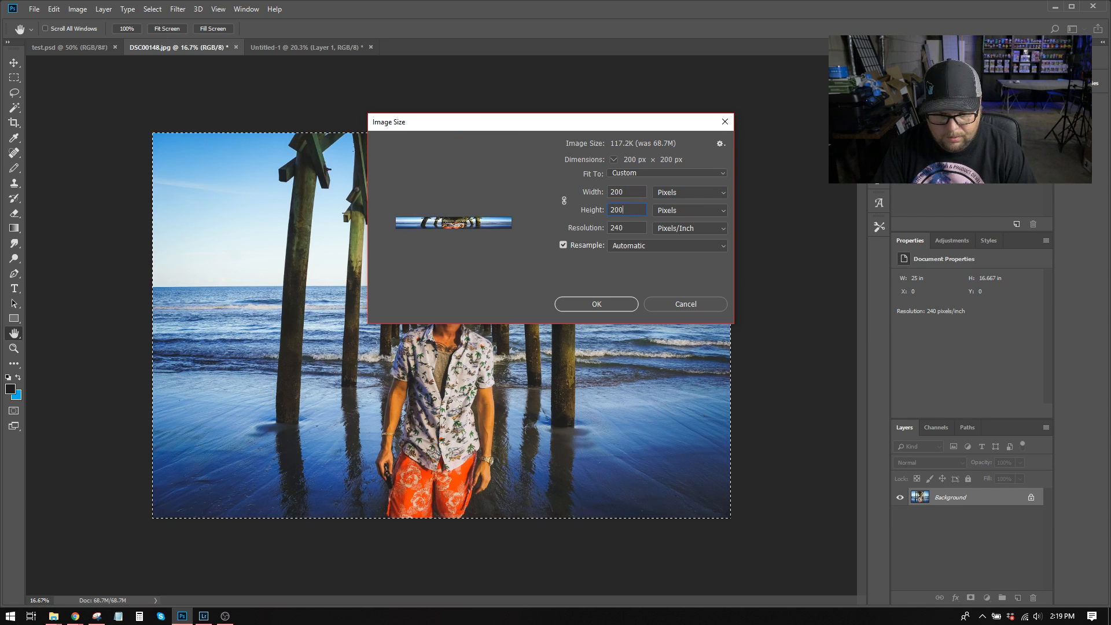
key("Return")
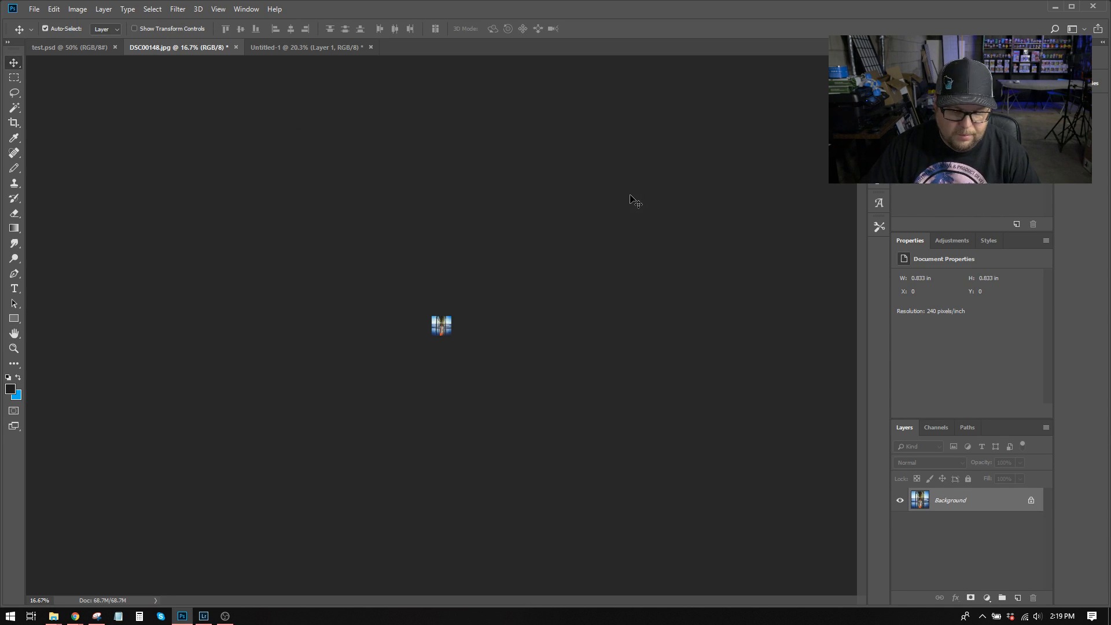
key("ctrl+0")
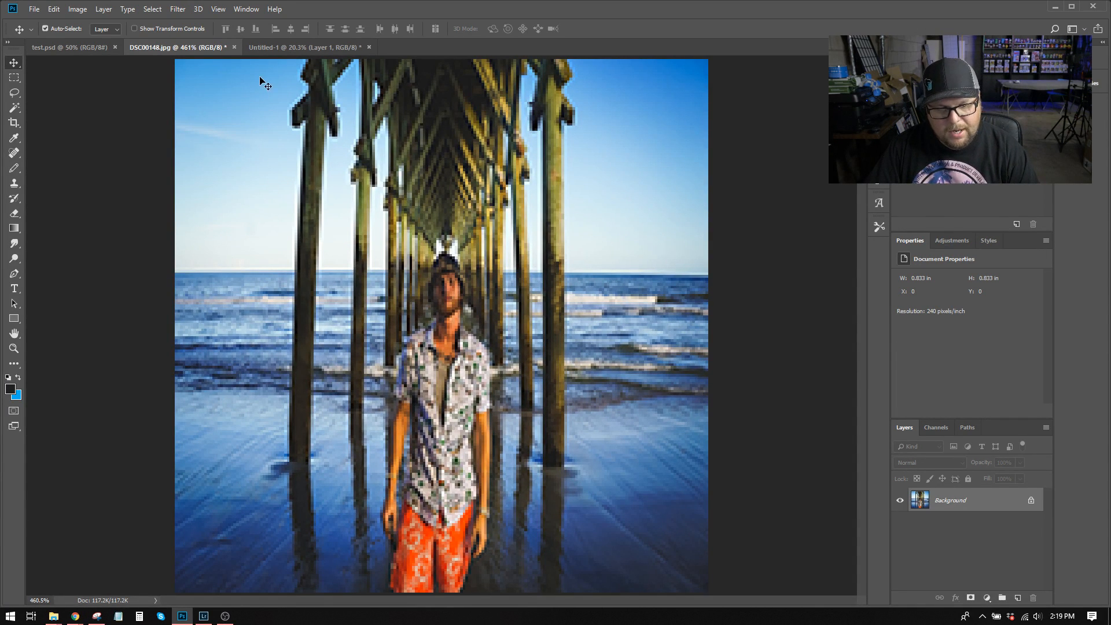
key("ctrl+z")
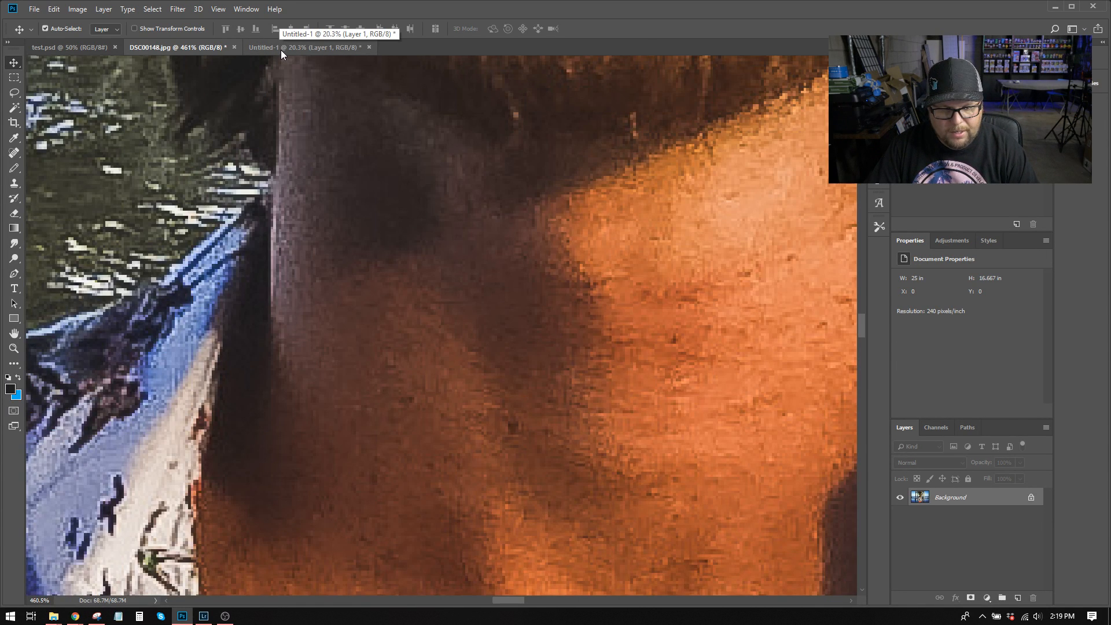
Resize the original beach photo to 2000 × 2000 pixels at 240 pixels/inch and switch back to the square composition
left_click(281, 50)
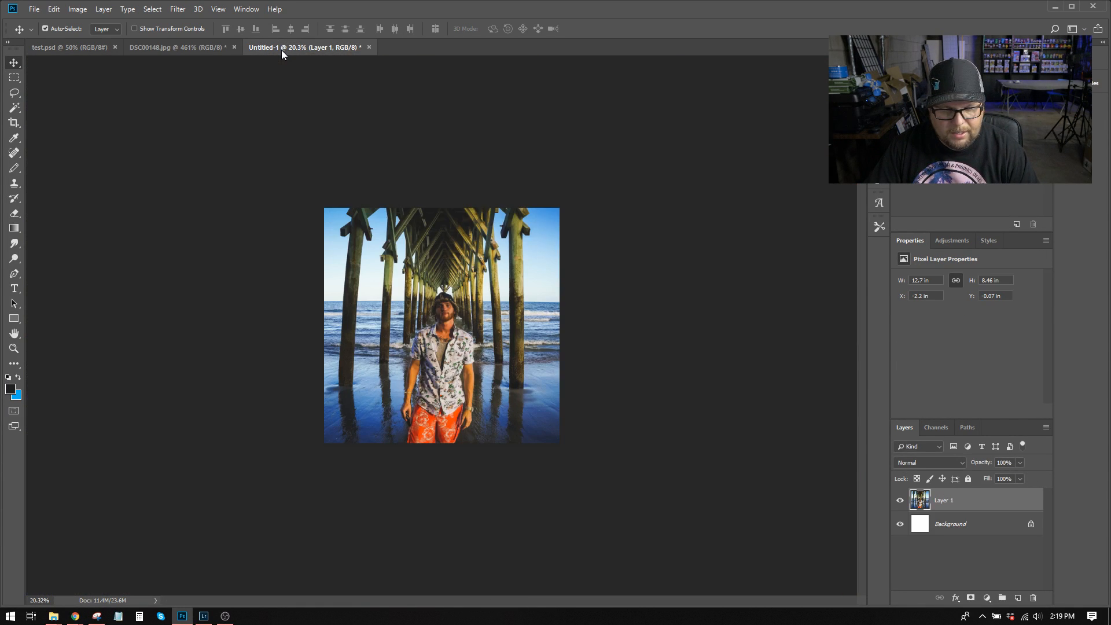
left_click(180, 50)
left_click(77, 9)
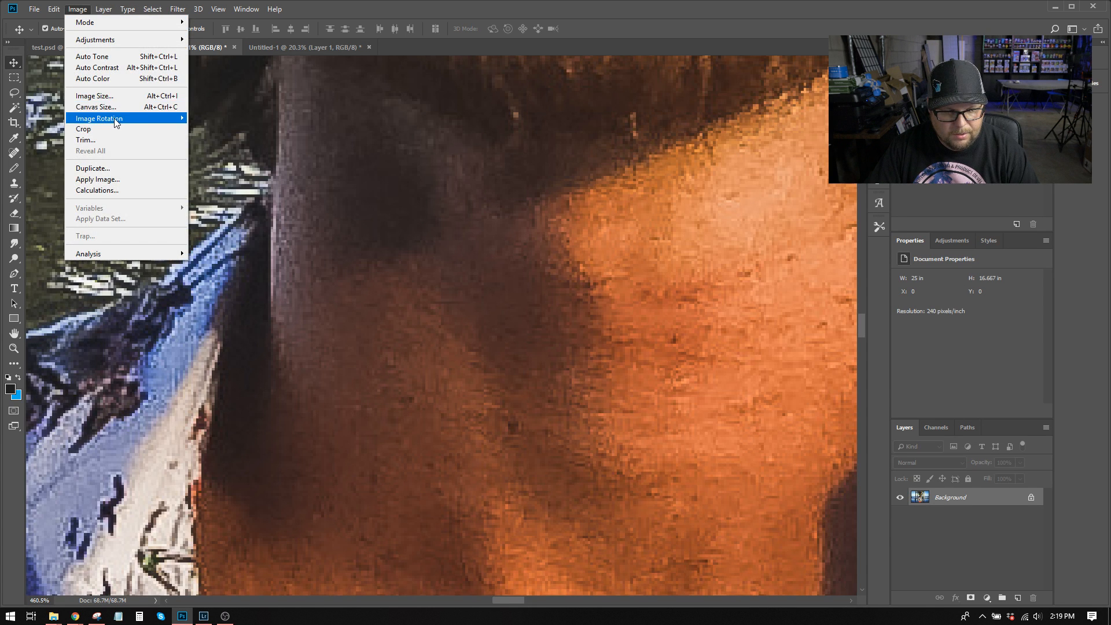
left_click(104, 96)
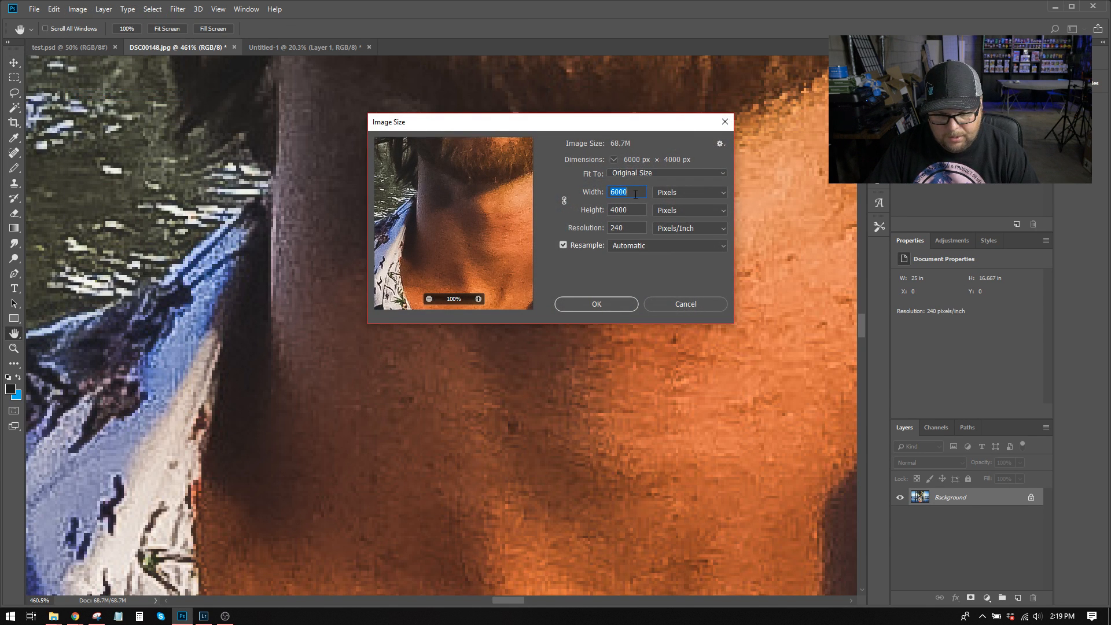
type("2000")
key("Tab")
key("Tab")
type("2000")
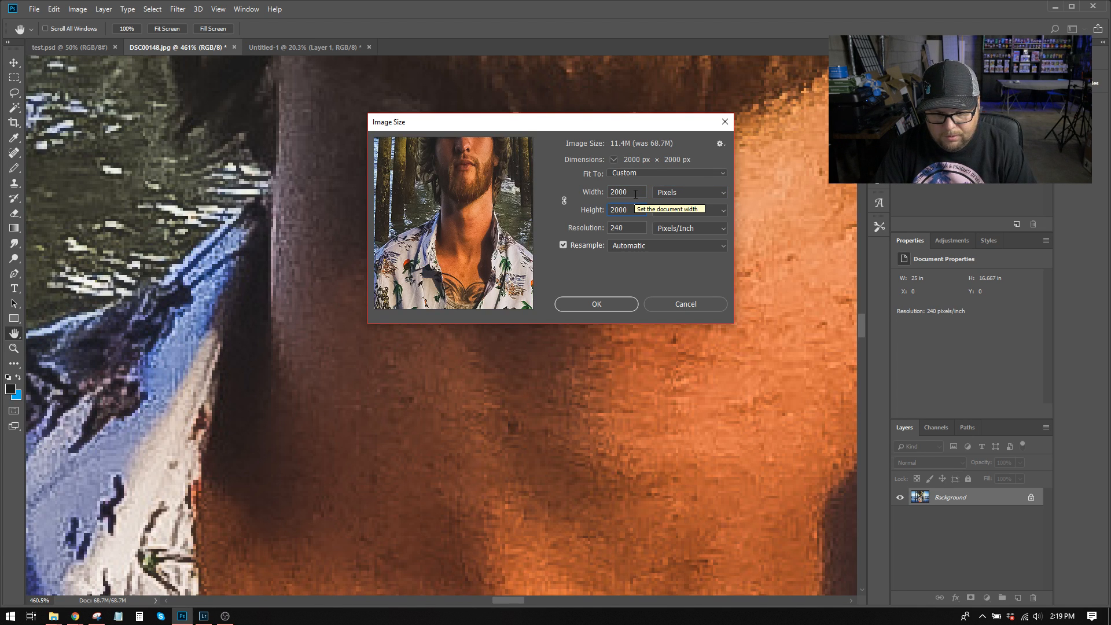
key("Return")
key("ctrl+0")
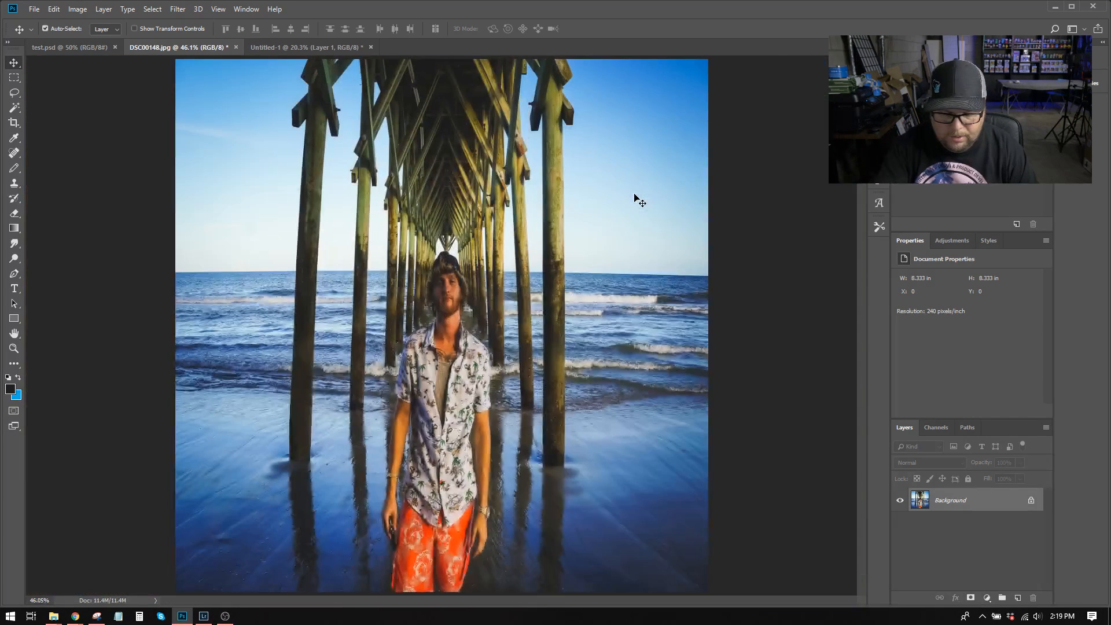
left_click_drag(342, 61, 285, 47)
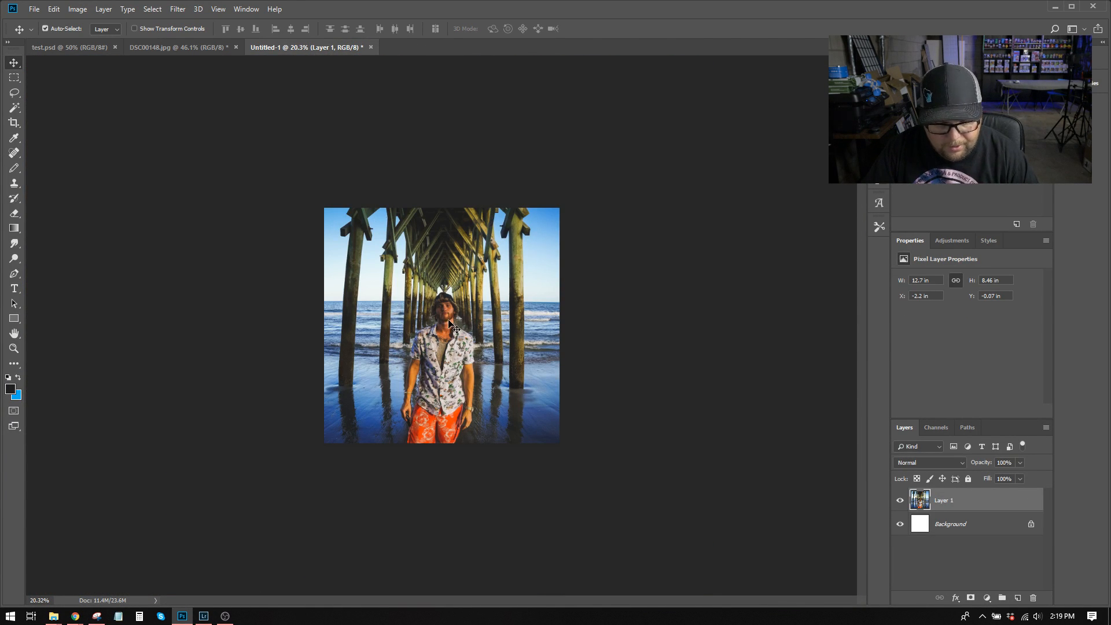